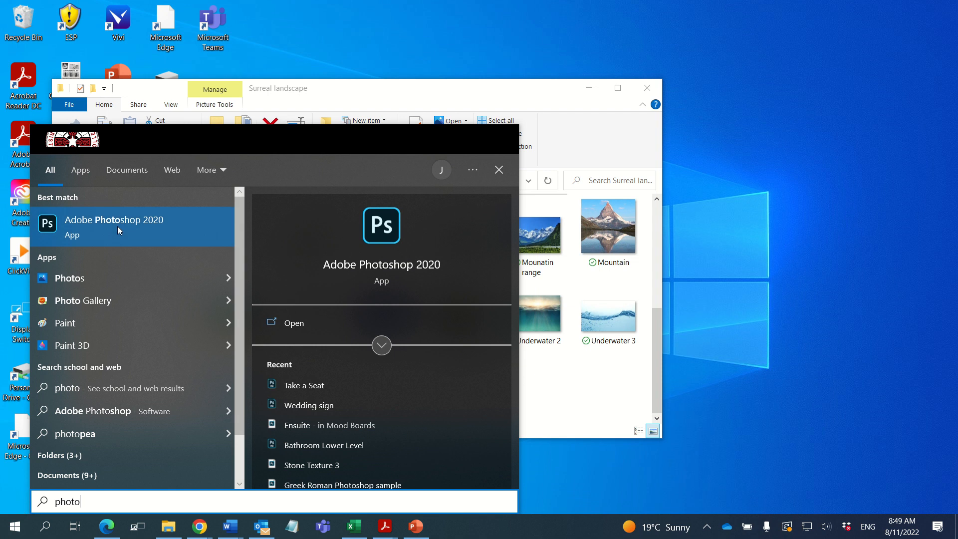
Launch Adobe Photoshop 2020 and open the lightbulb image from the Surreal landscape folder in Year 7 Art.
left_click(118, 229)
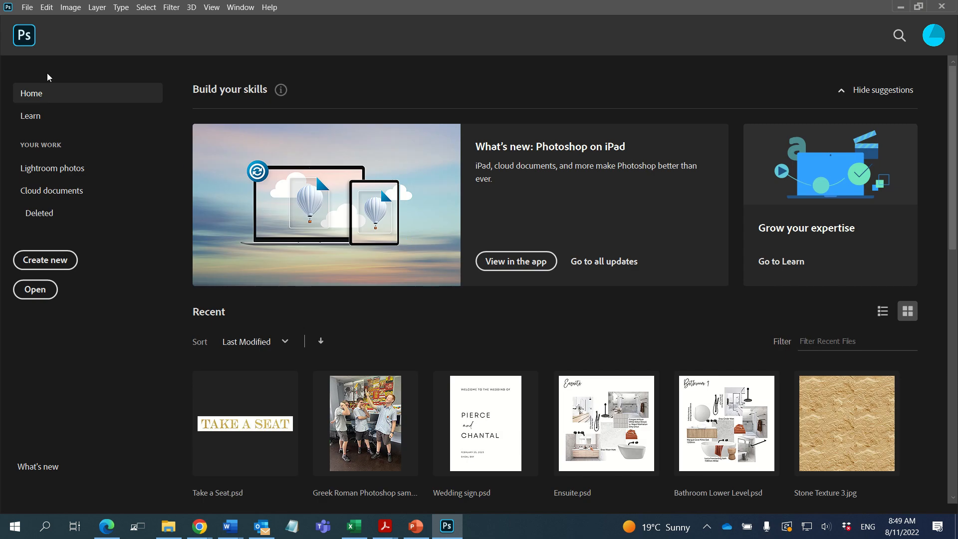
left_click(30, 9)
left_click(36, 32)
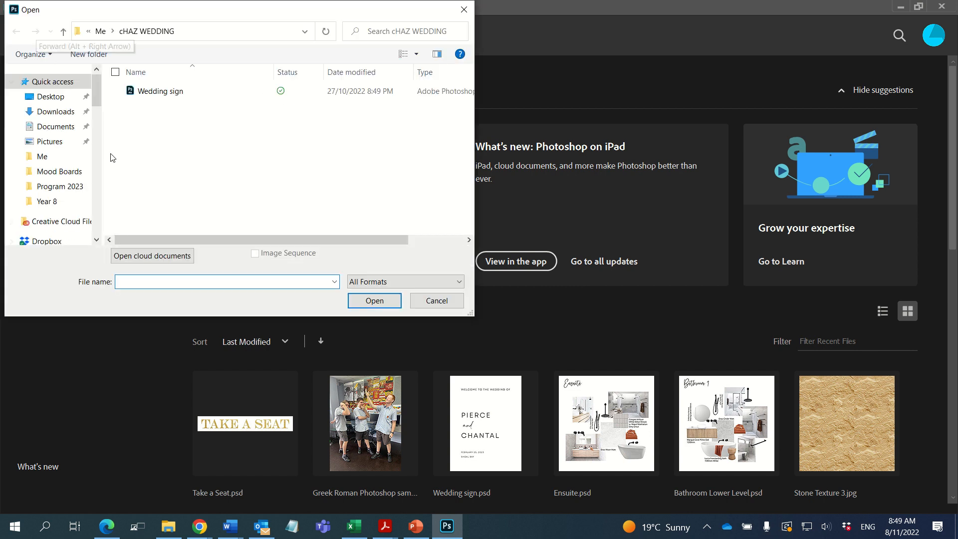
scroll(52, 188, "down", 12)
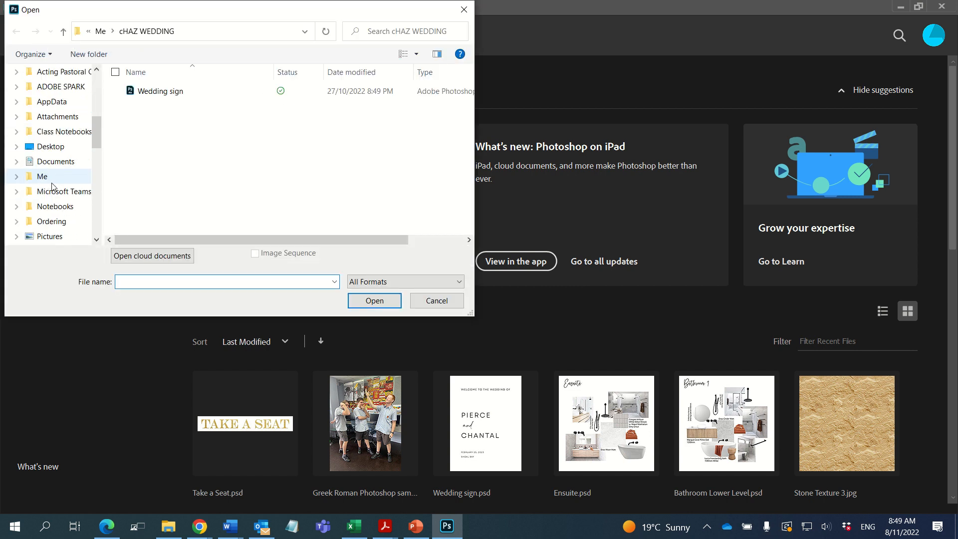
left_click(52, 177)
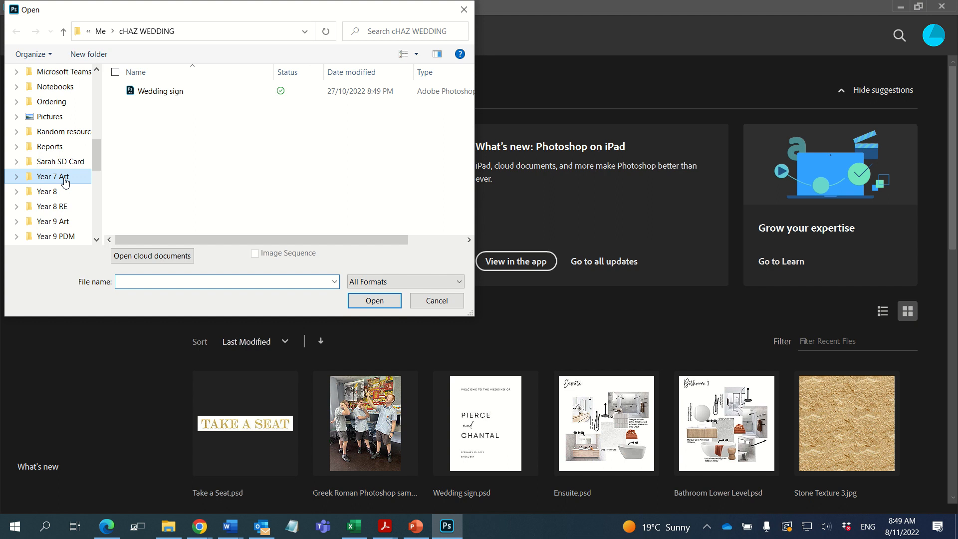
double_click(331, 105)
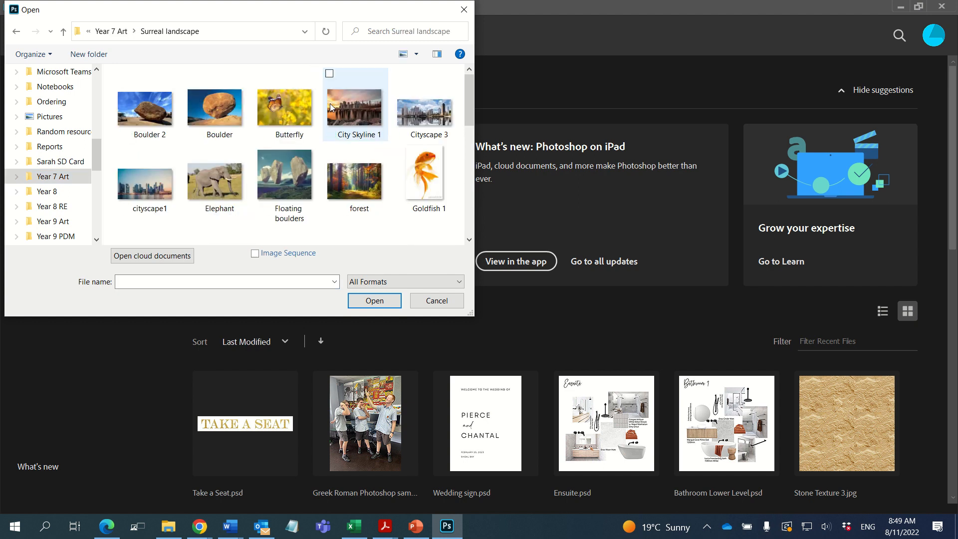
scroll(327, 140, "down", 6)
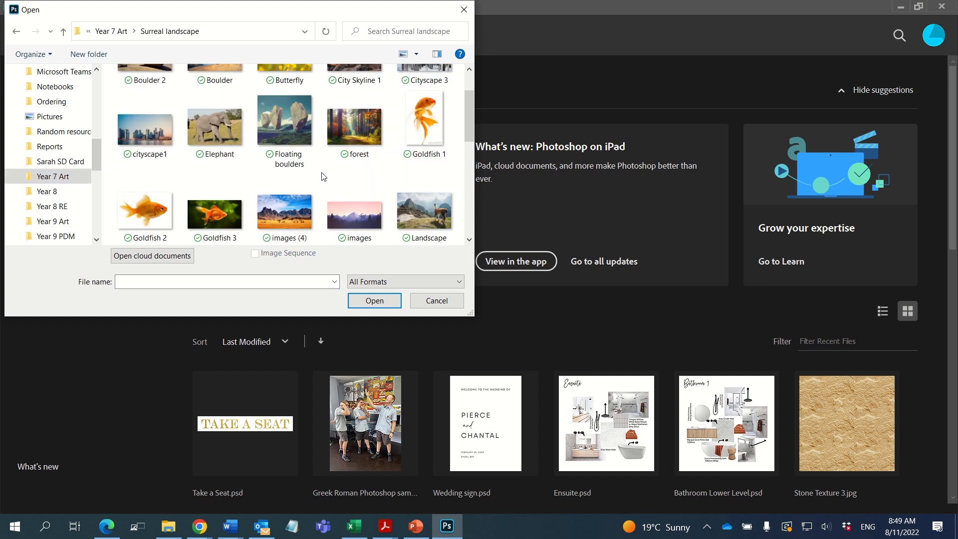
scroll(323, 175, "up", 1)
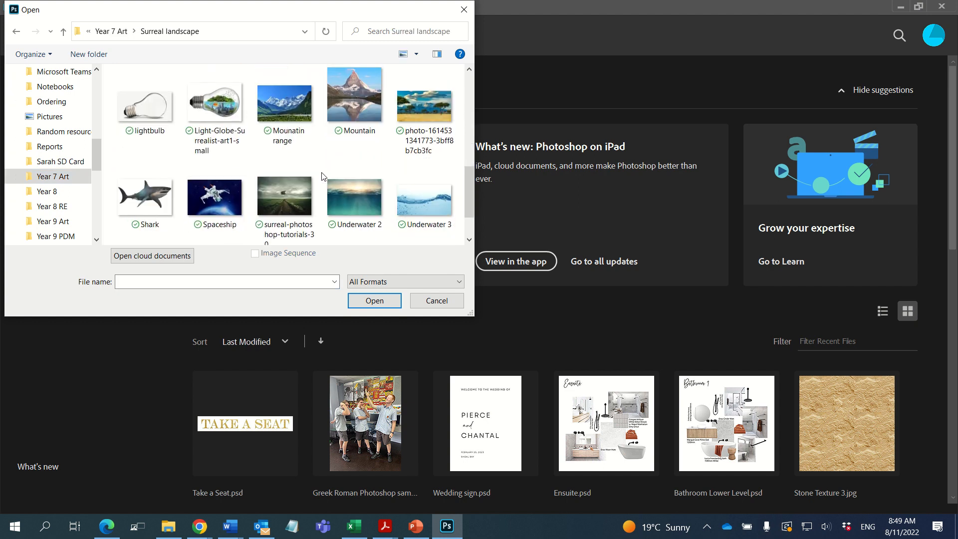
left_click(163, 132)
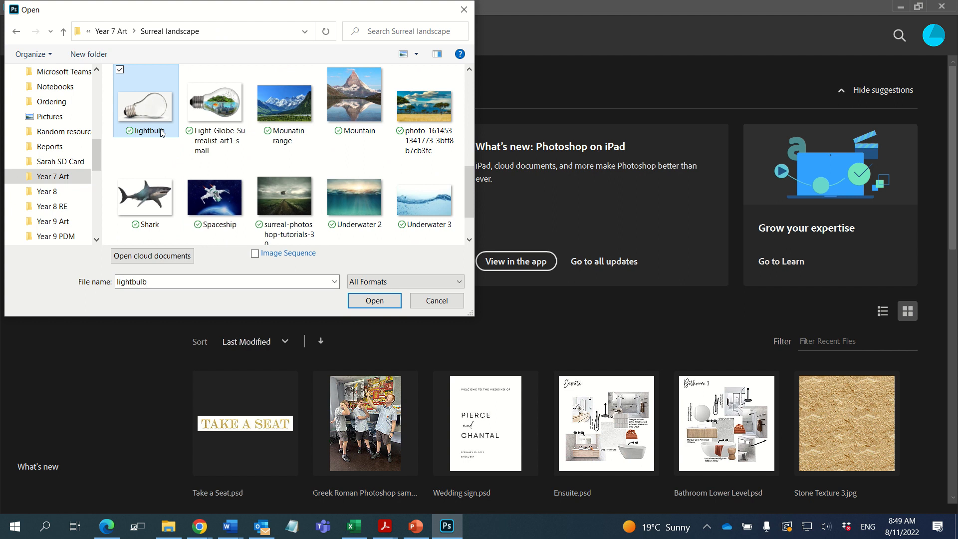
left_click(375, 301)
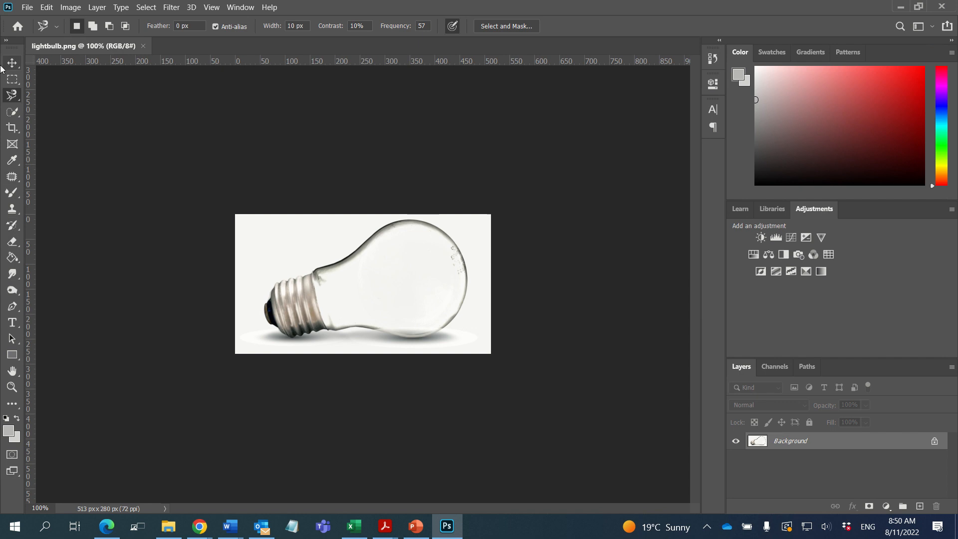
Set up the Eraser tool with a soft brush of 9% hardness and 62 px size.
left_click(12, 242)
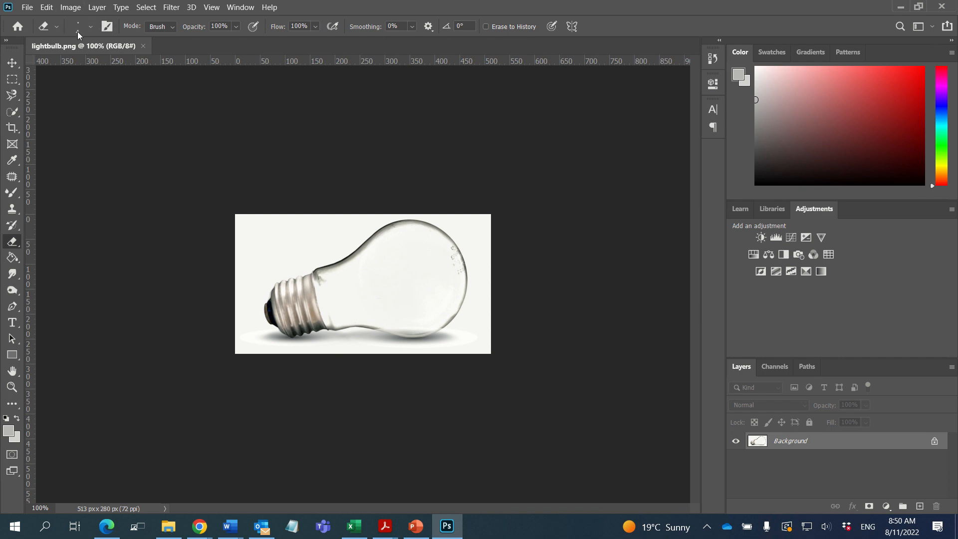
left_click(89, 28)
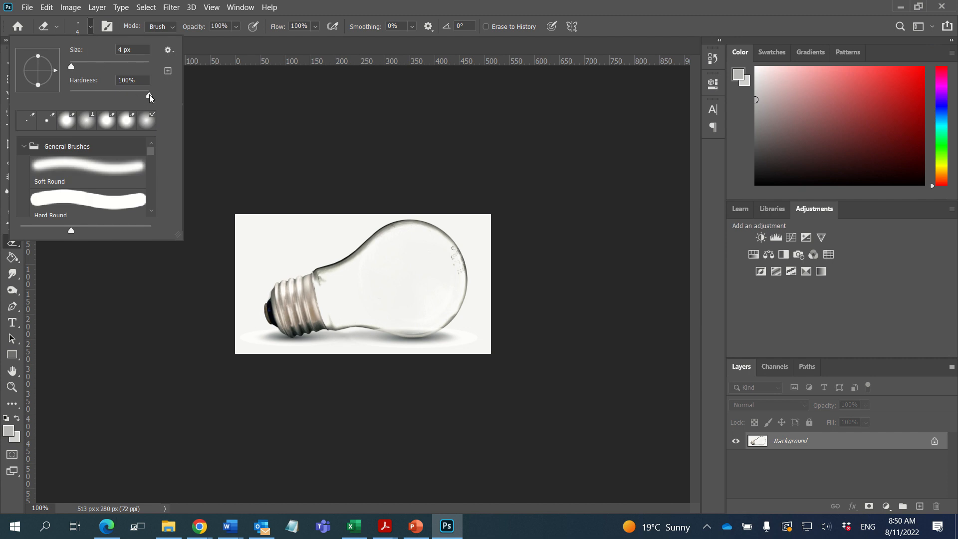
mouse_move(150, 97)
left_mouse_down()
mouse_move(68, 91)
mouse_move(160, 89)
left_mouse_up()
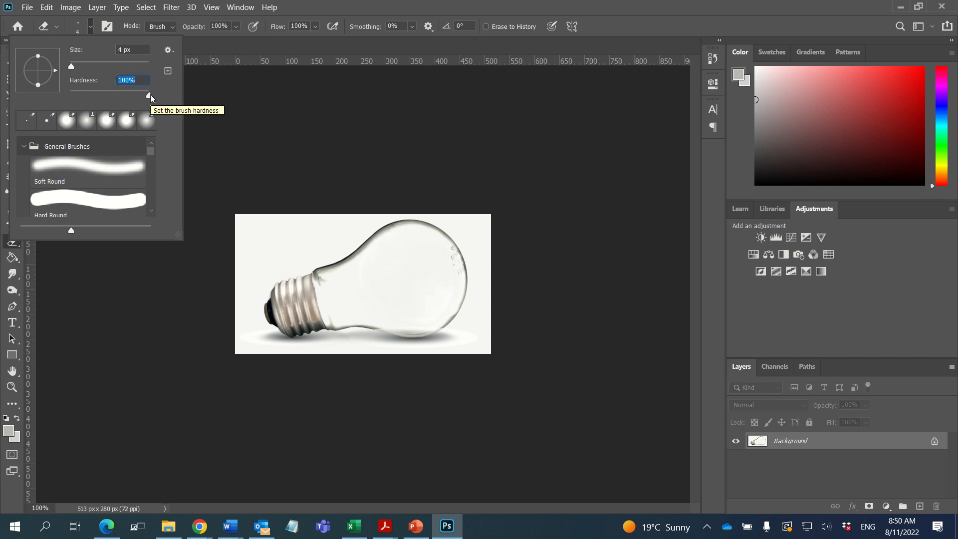
left_click_drag(150, 98, 78, 94)
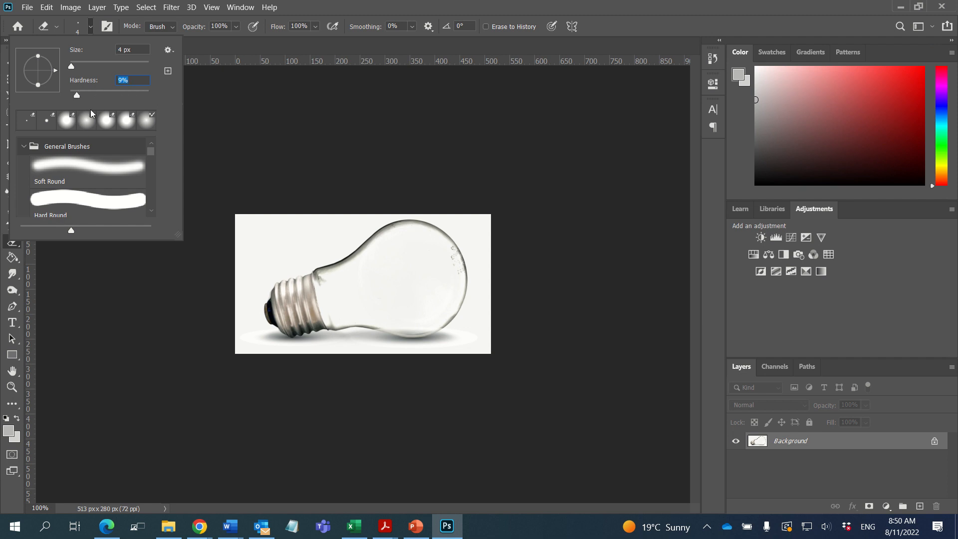
left_click_drag(71, 66, 95, 68)
left_click(58, 29)
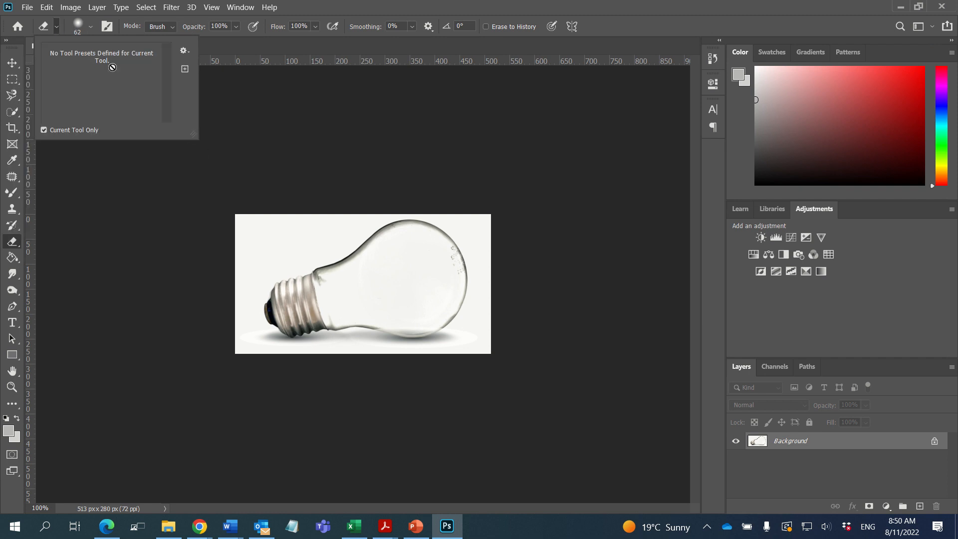
left_click(55, 27)
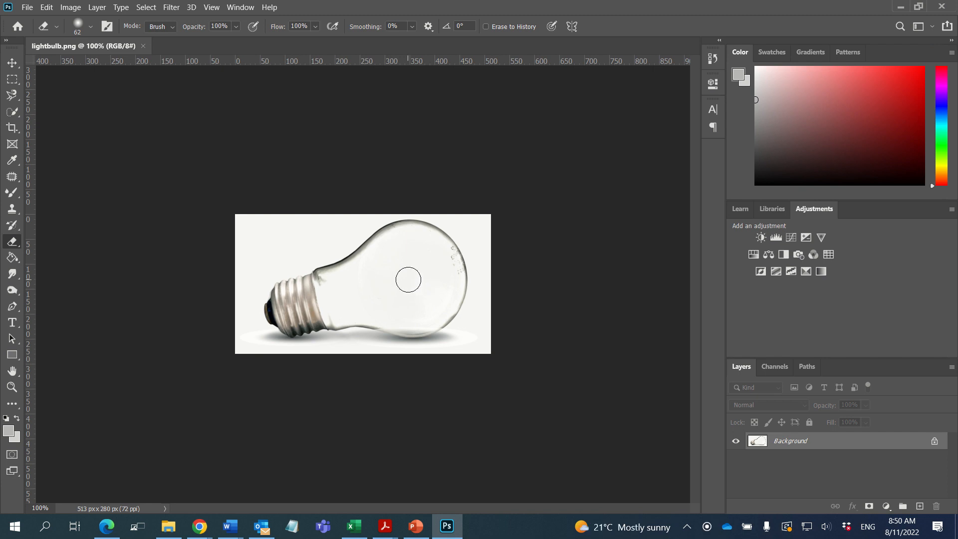
Enlarge the eraser brush to 80 px and erase the inside of the bulb's glass, staying within its outline.
key("bracketright")
key("bracketright")
key("bracketright")
key("bracketleft")
key("bracketleft")
key("bracketleft")
key("bracketleft")
key("bracketright")
key("bracketright")
key("bracketright")
mouse_move(411, 282)
left_mouse_down()
mouse_move(409, 262)
mouse_move(394, 273)
mouse_move(394, 290)
mouse_move(415, 296)
mouse_move(423, 267)
mouse_move(410, 260)
mouse_move(392, 274)
mouse_move(393, 296)
mouse_move(411, 303)
mouse_move(422, 303)
mouse_move(434, 272)
mouse_move(419, 259)
mouse_move(391, 266)
mouse_move(402, 252)
mouse_move(435, 258)
mouse_move(442, 284)
mouse_move(424, 311)
mouse_move(393, 301)
mouse_move(383, 269)
mouse_move(395, 250)
mouse_move(415, 248)
mouse_move(396, 271)
mouse_move(344, 288)
mouse_move(348, 303)
mouse_move(406, 310)
mouse_move(427, 279)
mouse_move(341, 281)
mouse_move(402, 252)
mouse_move(427, 254)
mouse_move(433, 288)
mouse_move(400, 312)
mouse_move(365, 281)
mouse_move(396, 250)
mouse_move(437, 263)
mouse_move(445, 289)
mouse_move(389, 313)
left_mouse_up()
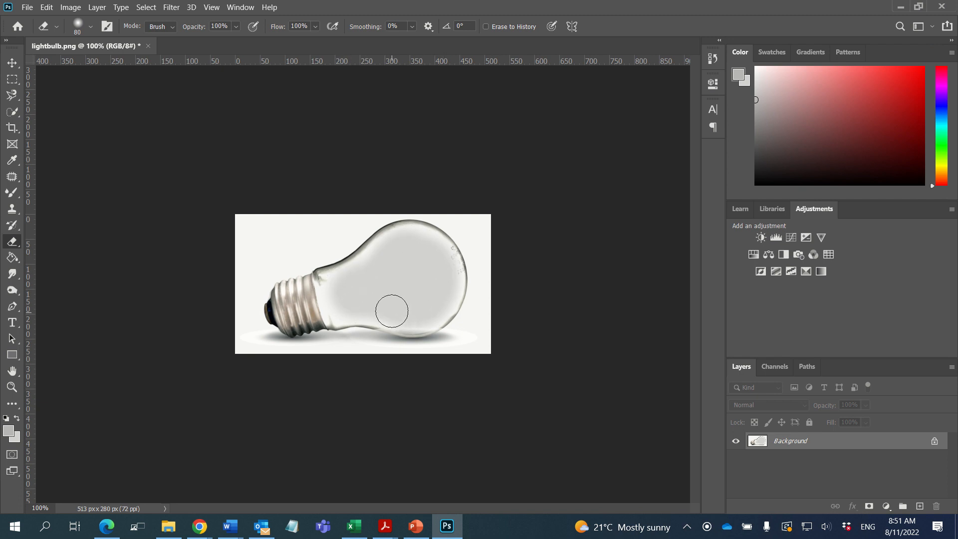
Open the Underwater 2 image from the Surreal landscape folder as a second document.
left_click(12, 62)
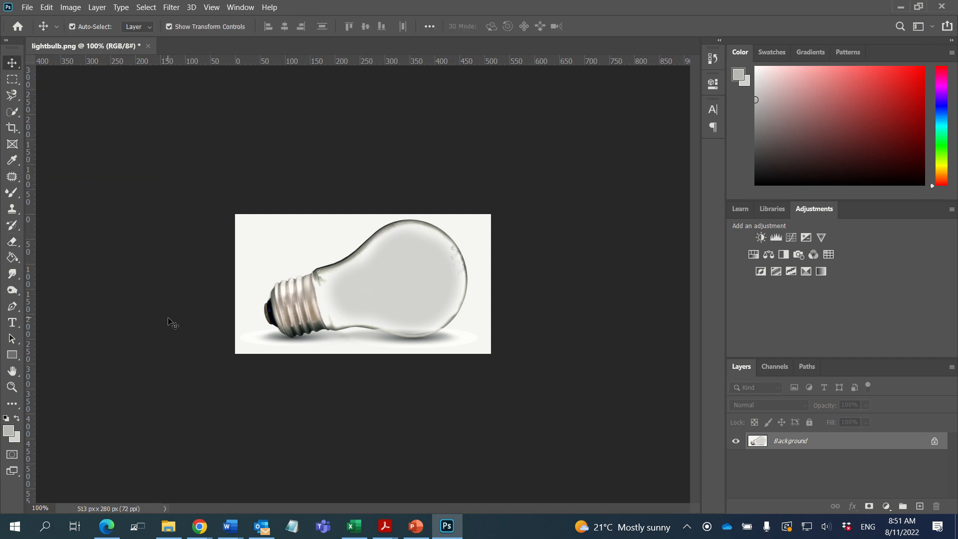
left_click(27, 6)
left_click(40, 30)
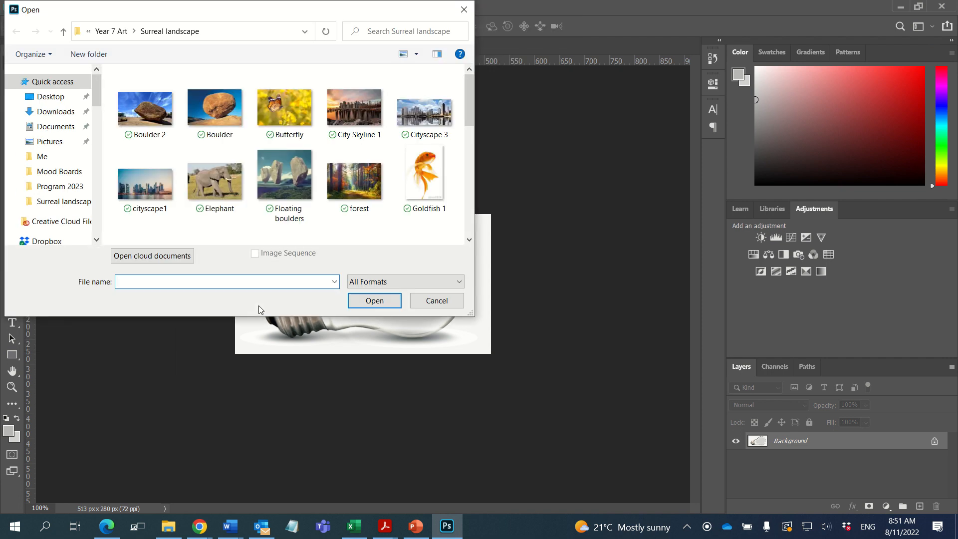
scroll(372, 193, "down", 7)
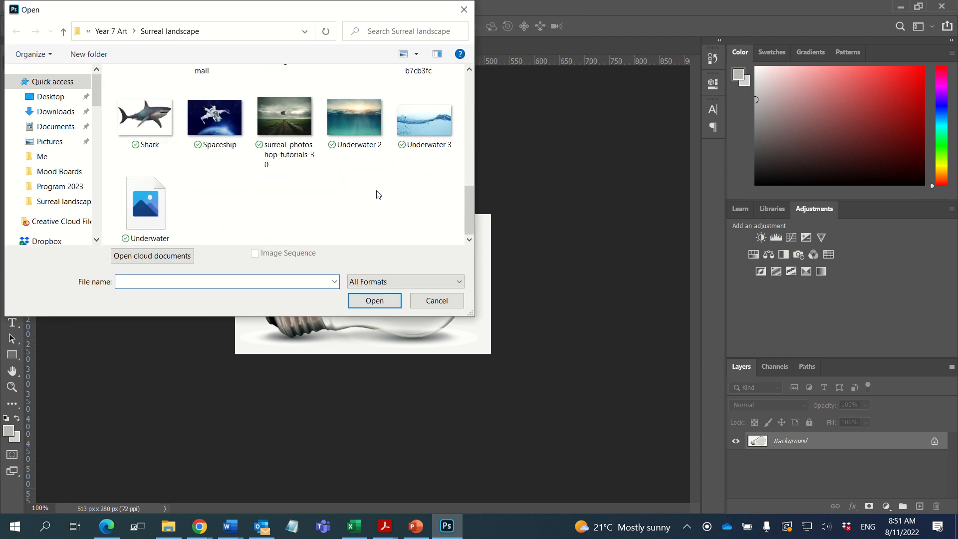
scroll(376, 190, "up", 2)
left_click(355, 190)
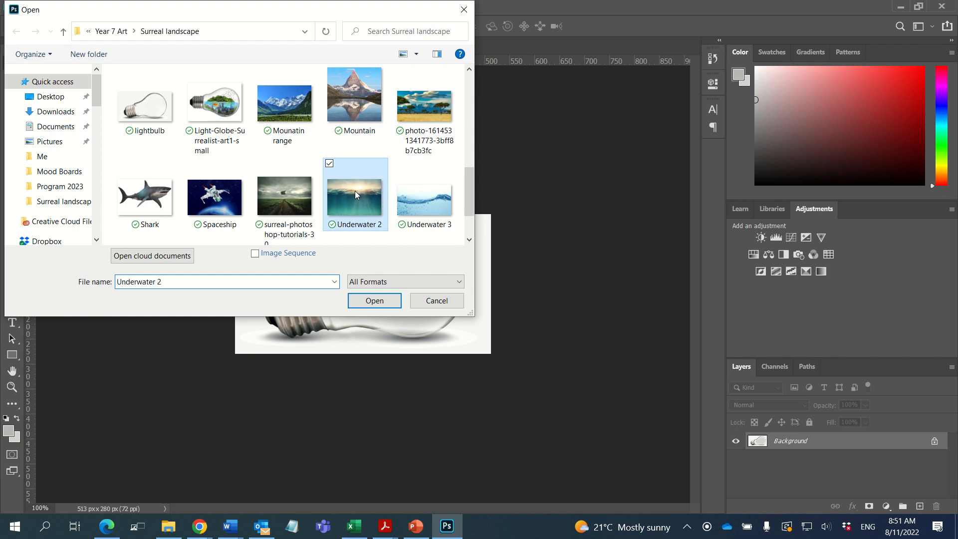
left_click(375, 301)
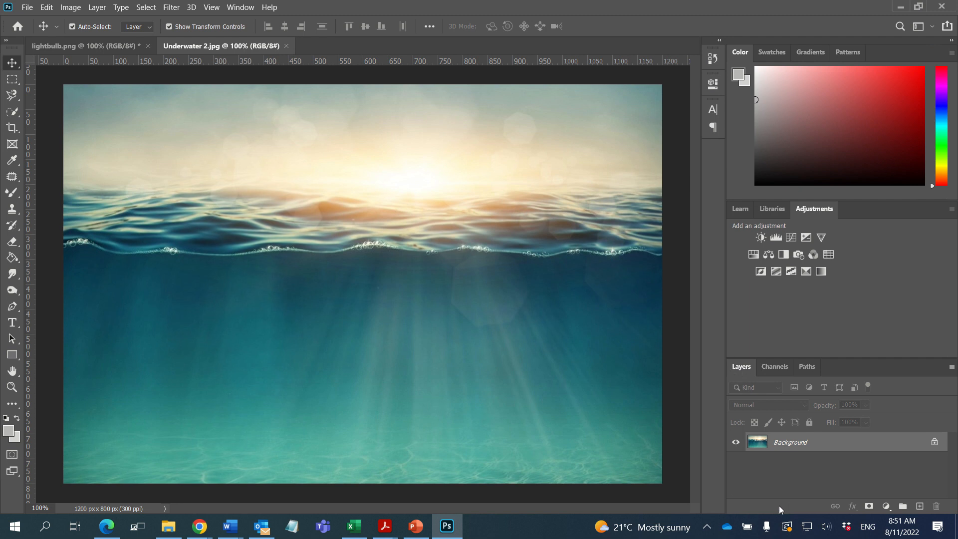
Bring the underwater image into the lightbulb document as a layer and scale it to about 30% so it covers the glass.
left_click_drag(845, 449, 387, 281)
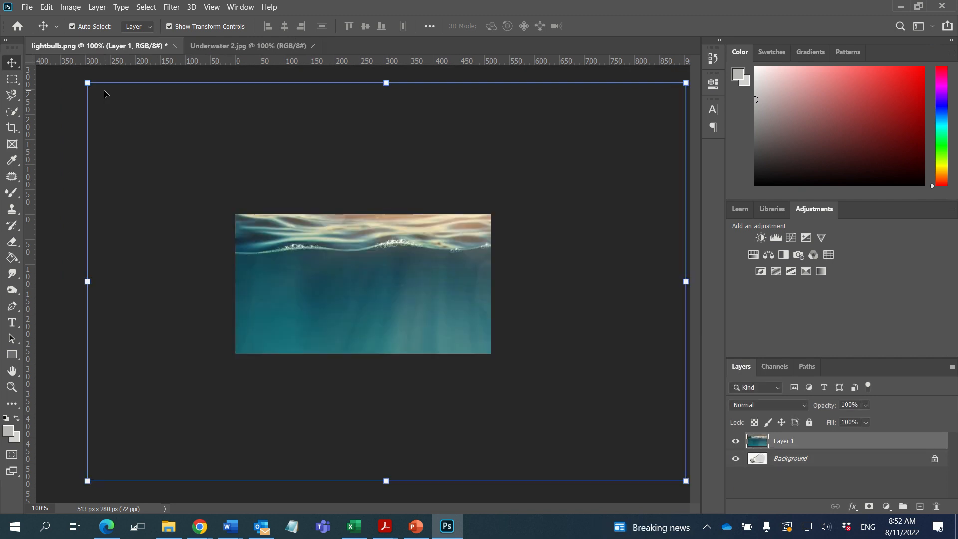
left_click_drag(181, 154, 533, 381)
left_click_drag(594, 400, 383, 272)
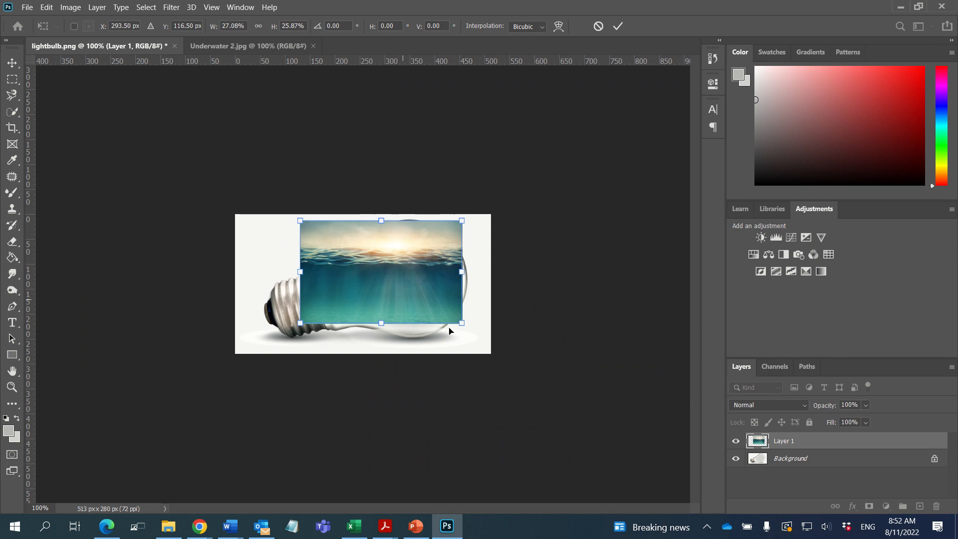
left_click_drag(465, 323, 483, 341)
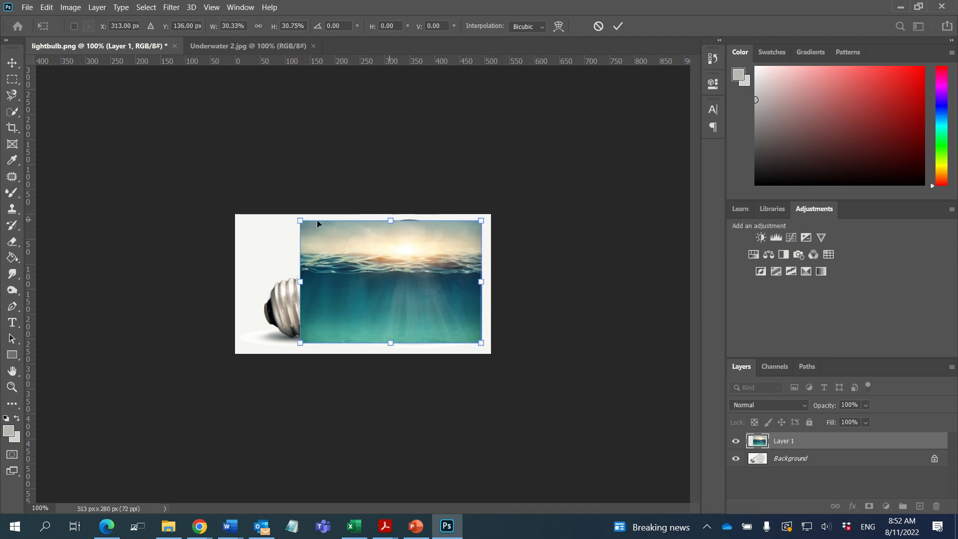
left_click(12, 63)
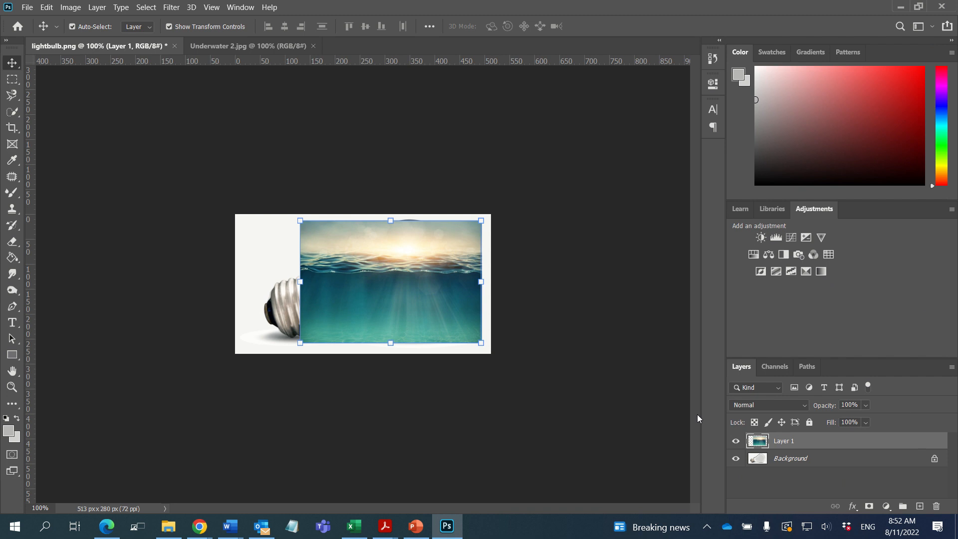
Unlock the lightbulb's Background layer and move it above the underwater layer.
mouse_move(782, 442)
left_mouse_down()
mouse_move(782, 470)
mouse_move(794, 456)
mouse_move(791, 432)
left_mouse_up()
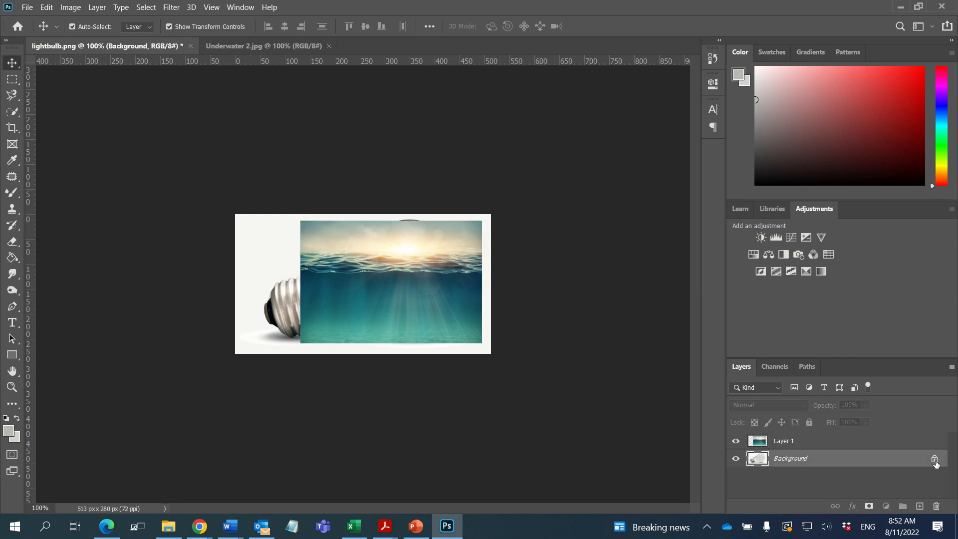
left_click(934, 458)
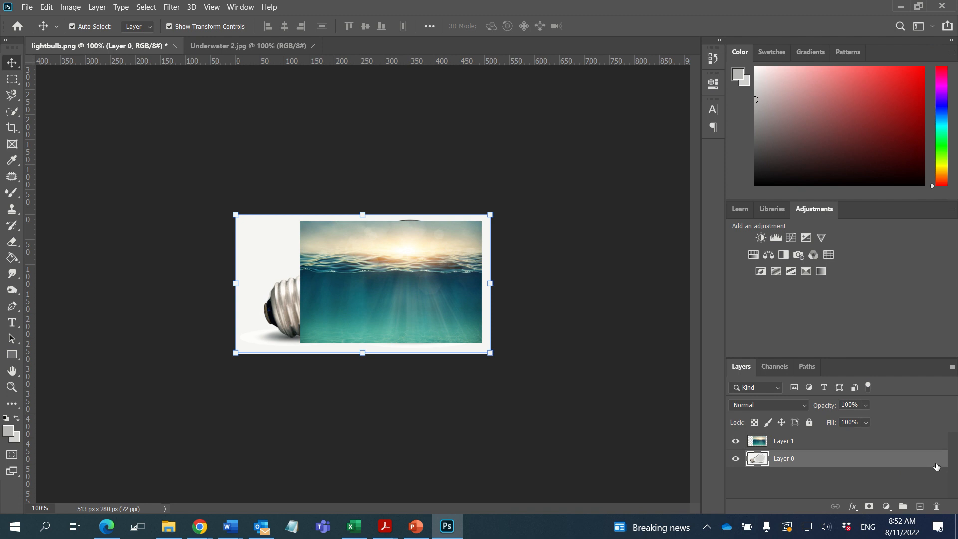
left_click_drag(782, 461, 784, 439)
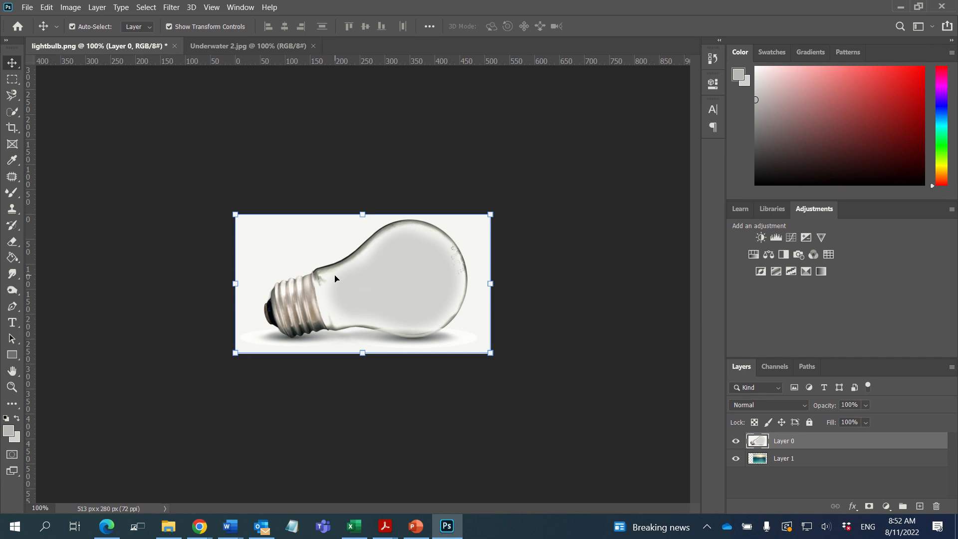
Erase the grey area inside the glass on the lightbulb layer with the 80 px soft eraser to reveal the underwater scene.
left_click(14, 245)
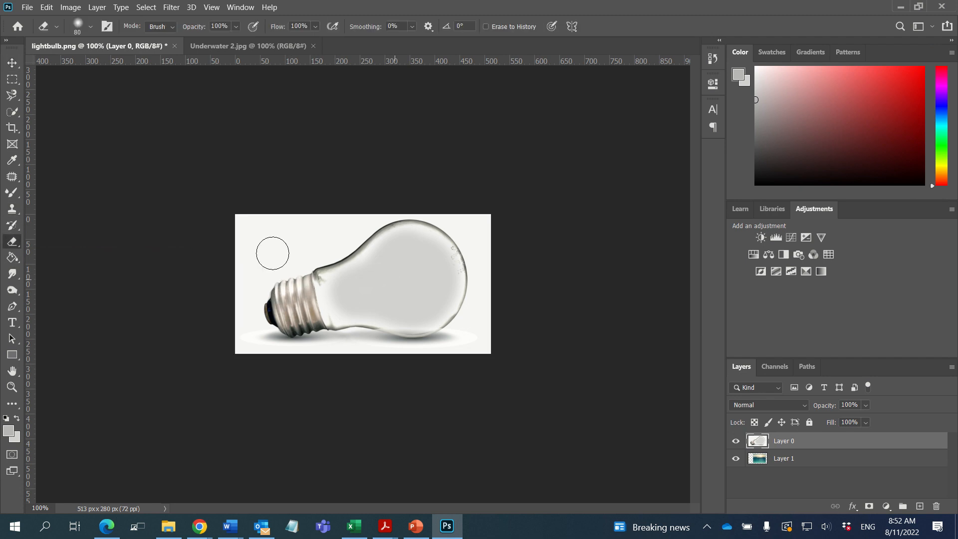
mouse_move(417, 277)
left_mouse_down()
mouse_move(396, 277)
mouse_move(398, 289)
mouse_move(421, 293)
mouse_move(421, 267)
mouse_move(385, 277)
mouse_move(383, 300)
mouse_move(418, 314)
mouse_move(441, 271)
mouse_move(412, 248)
mouse_move(340, 289)
mouse_move(342, 304)
mouse_move(421, 309)
mouse_move(445, 290)
mouse_move(444, 271)
mouse_move(413, 254)
mouse_move(377, 282)
left_mouse_up()
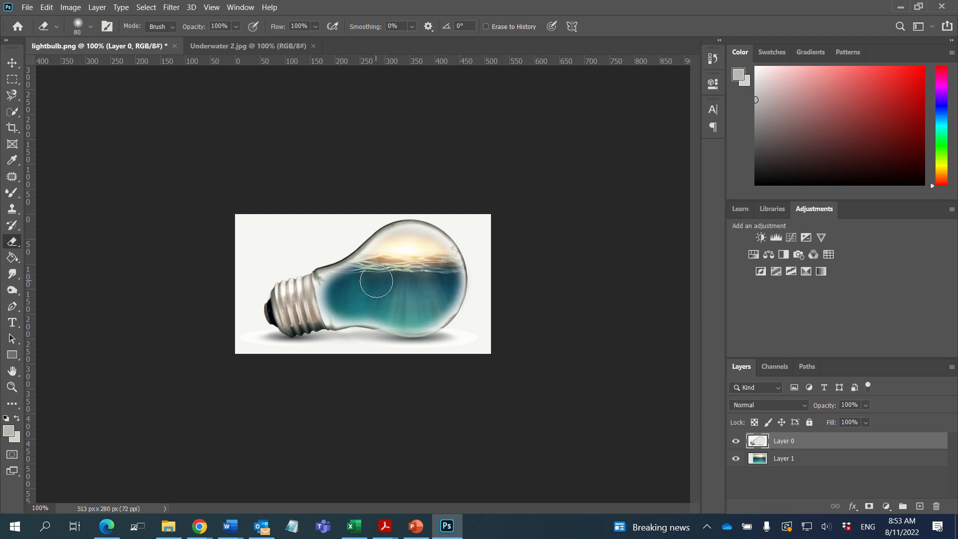
Scale the underwater layer from its upper-left corner to about 90% width and 93.5% height, and deselect it.
left_click(12, 62)
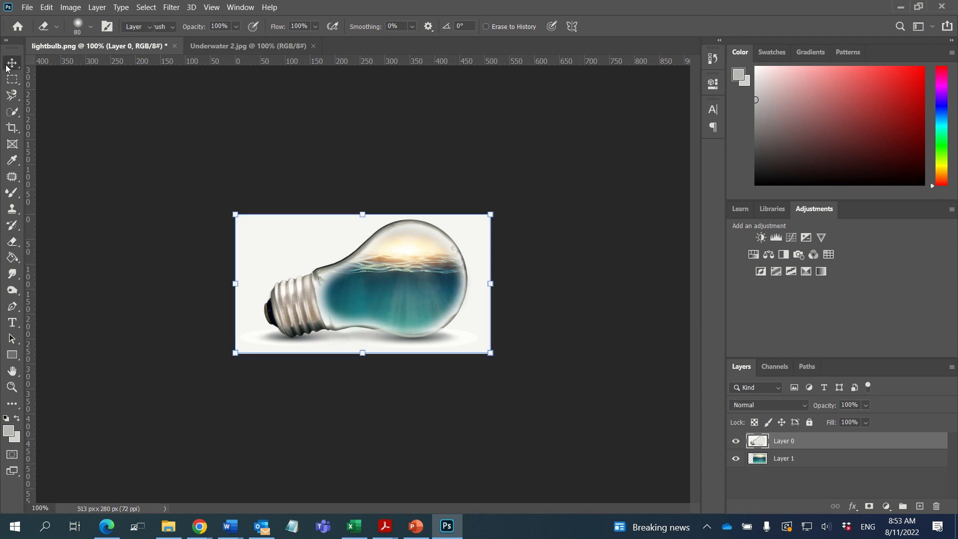
left_click(809, 467)
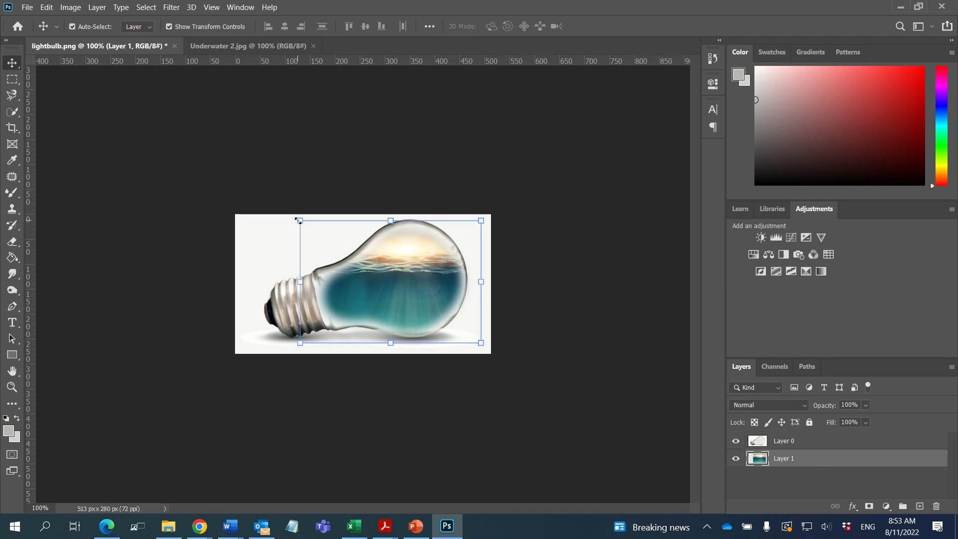
left_click_drag(299, 220, 316, 228)
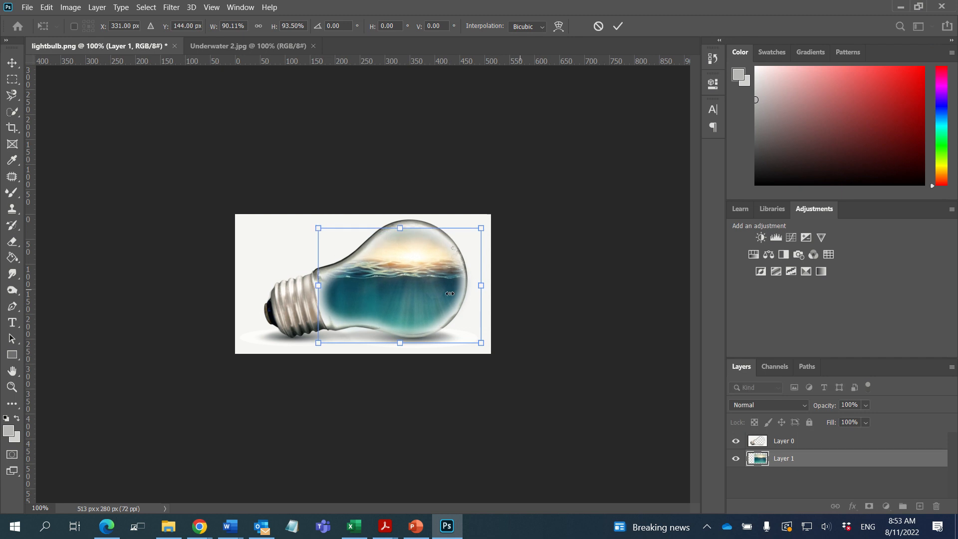
key("Return")
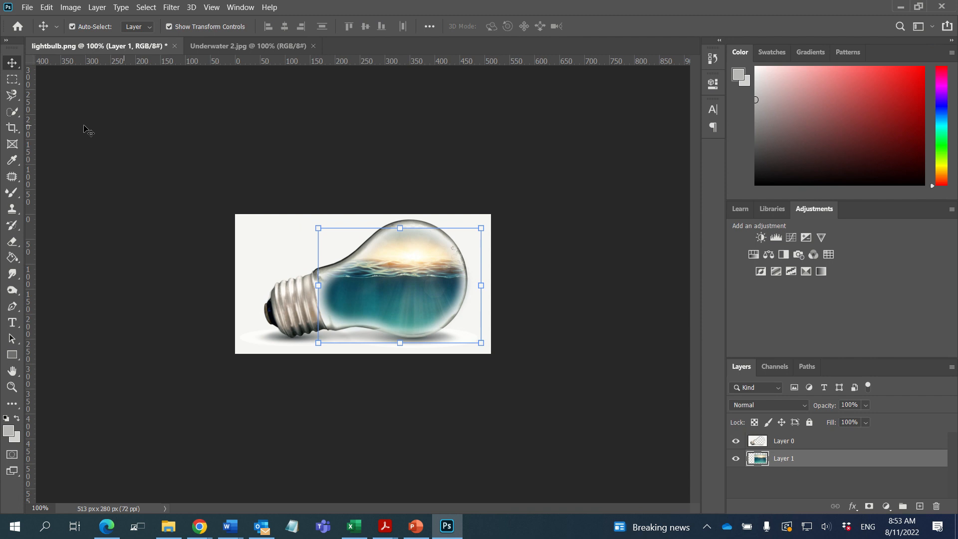
left_click(499, 167)
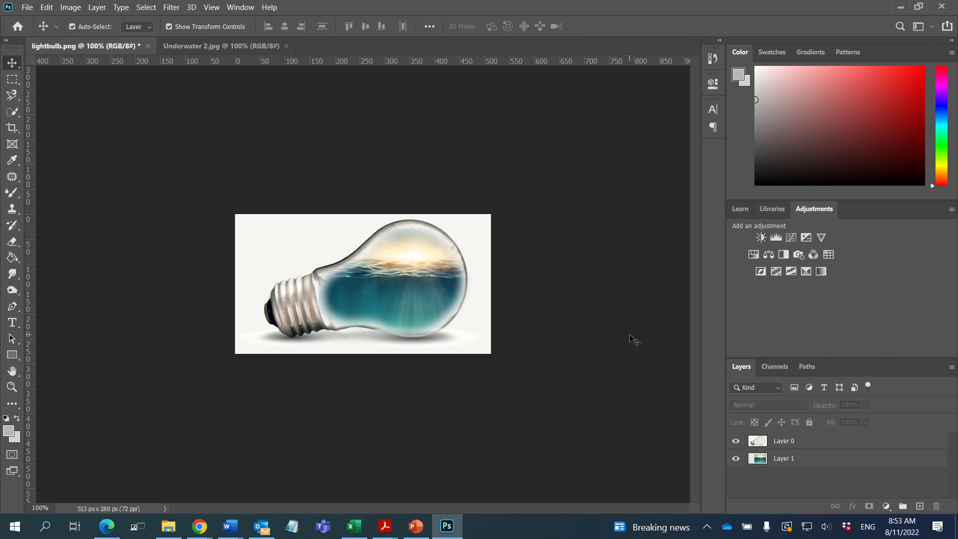
Open the cityscape1 image from the Surreal landscape folder.
key("ctrl+plus")
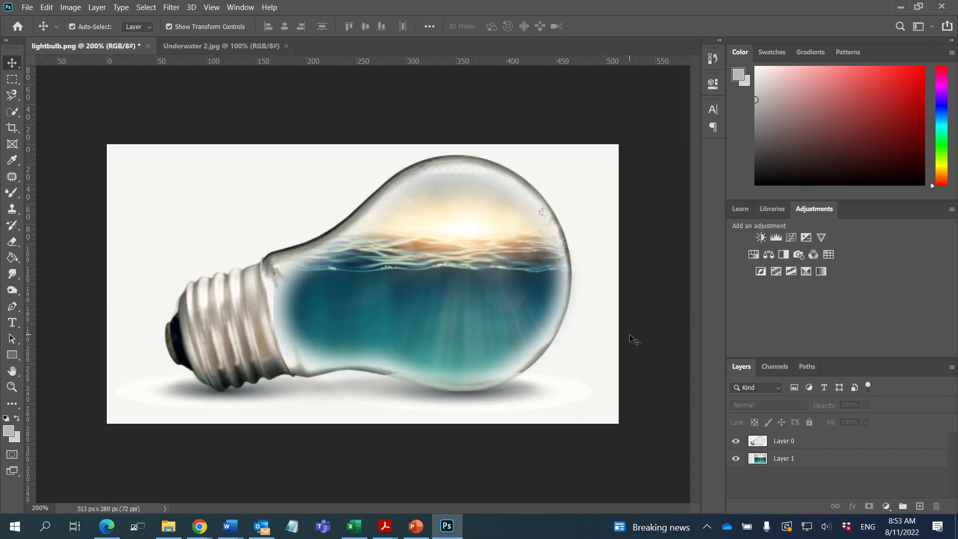
left_click(28, 7)
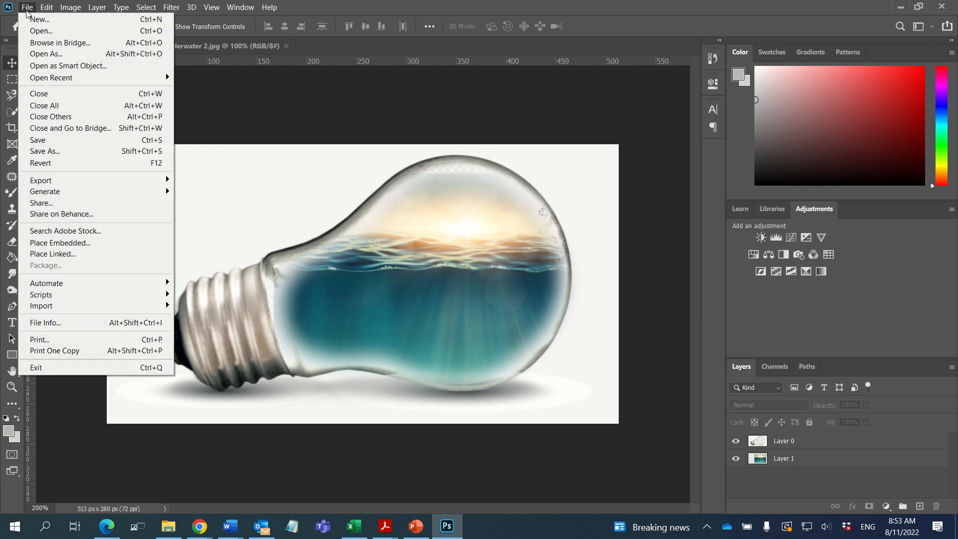
left_click(35, 30)
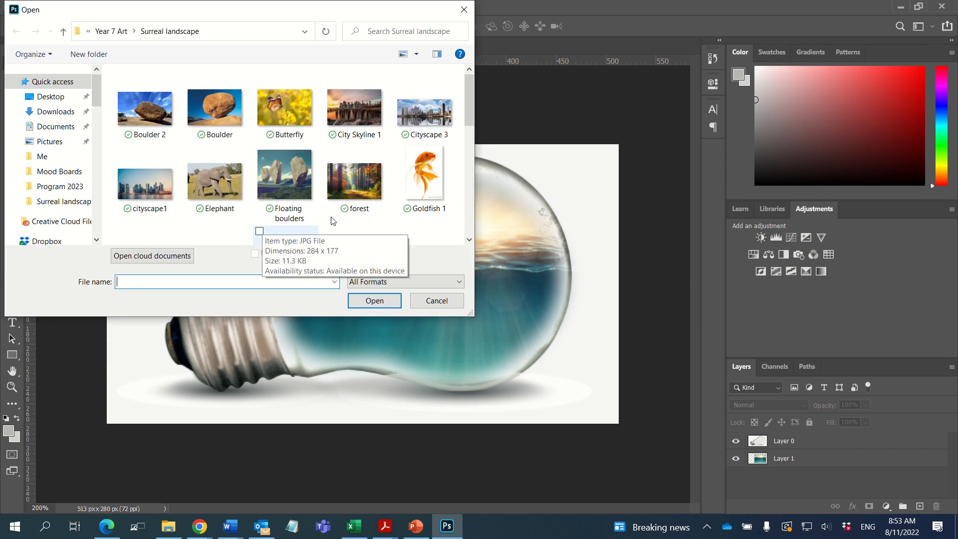
scroll(350, 219, "down", 1)
scroll(352, 215, "down", 1)
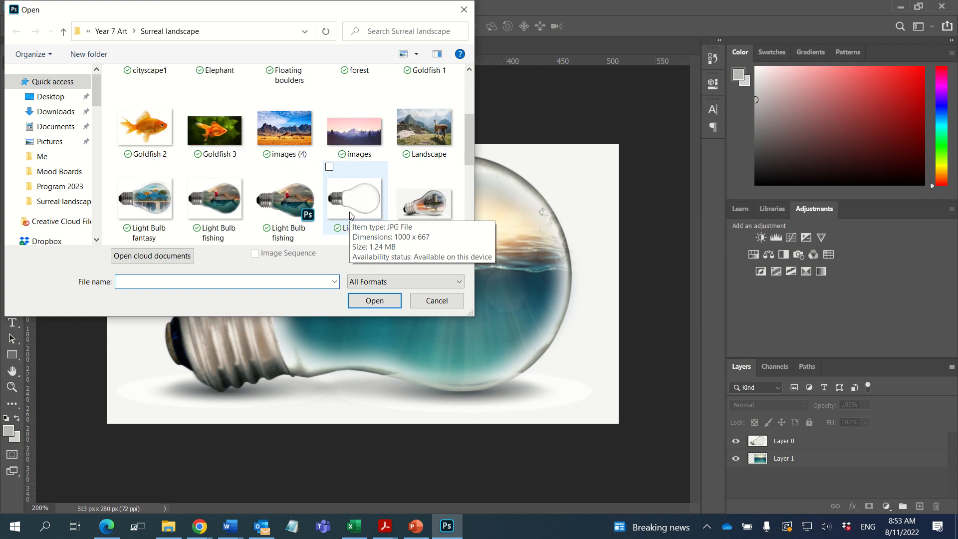
scroll(349, 216, "down", 3)
scroll(350, 216, "up", 3)
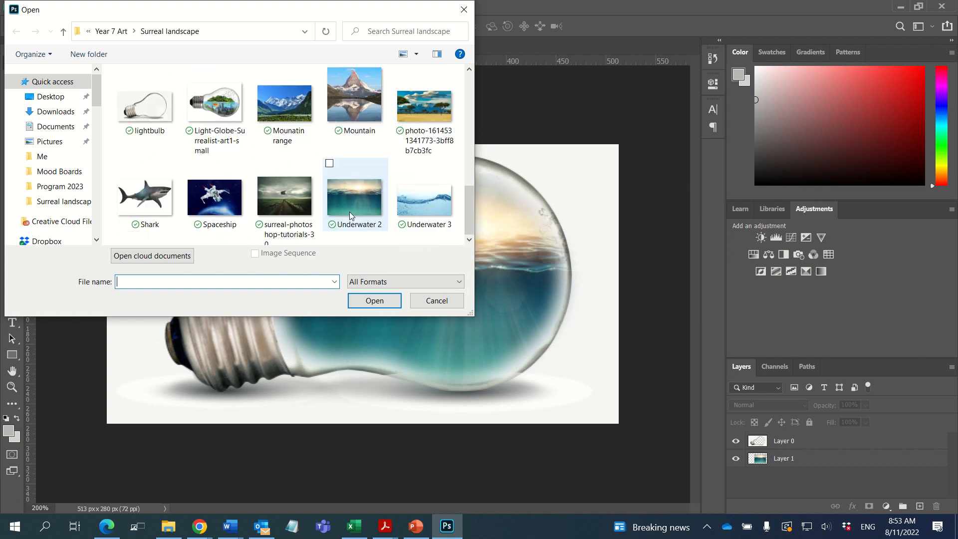
scroll(349, 211, "up", 2)
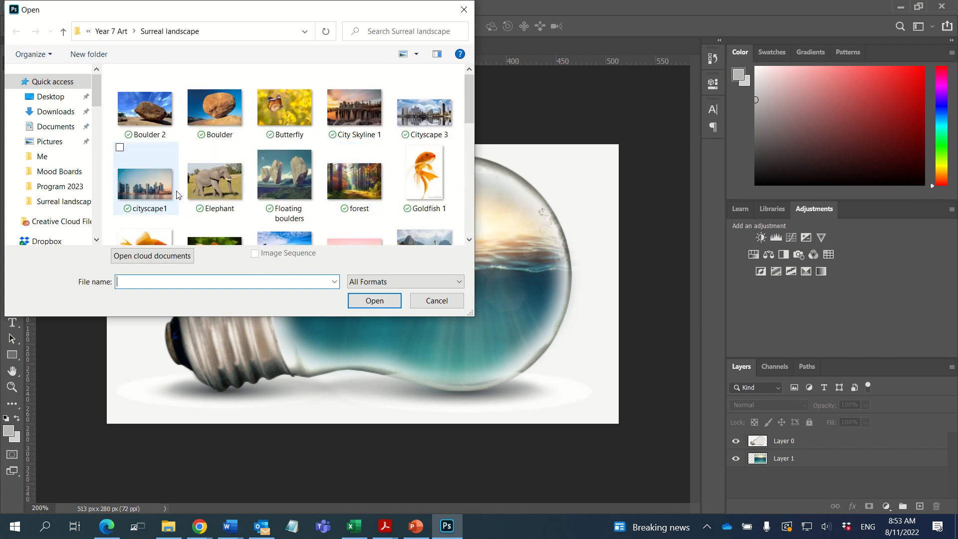
left_click(128, 170)
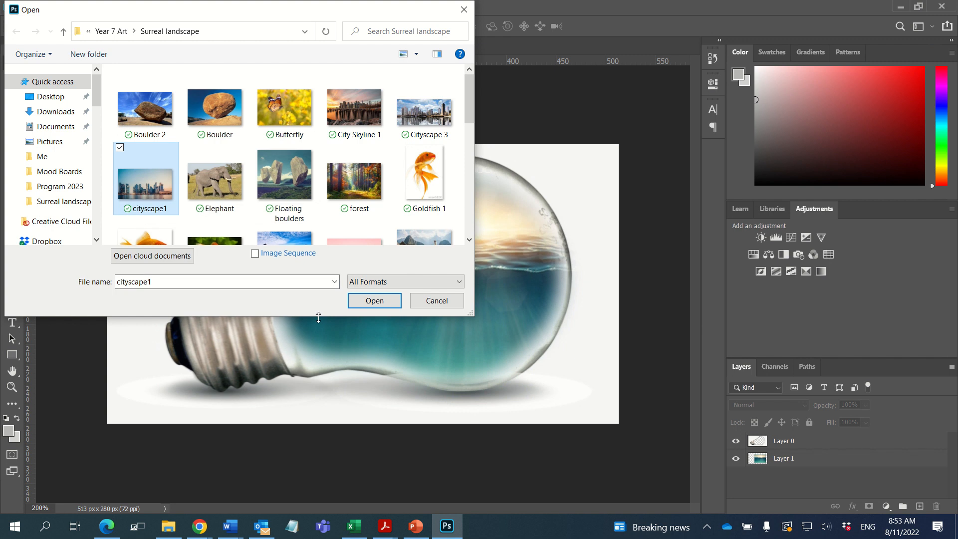
left_click(379, 304)
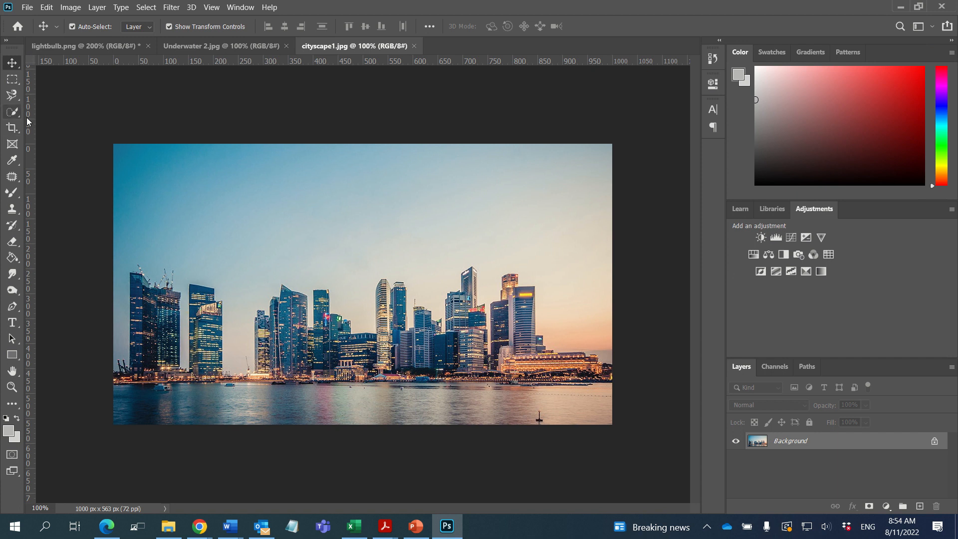
Switch to the Magic Wand tool for selecting the cityscape's sky.
left_click(11, 81)
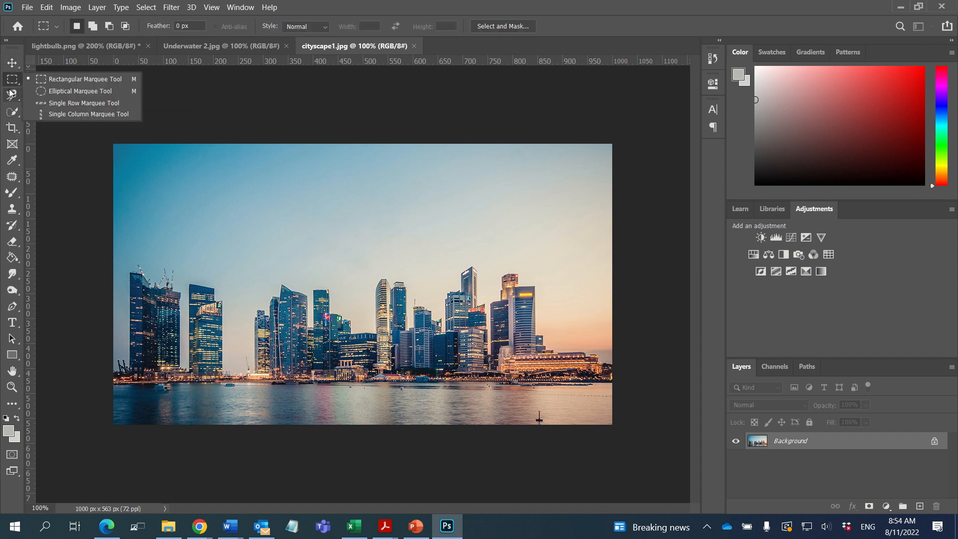
left_click(11, 93)
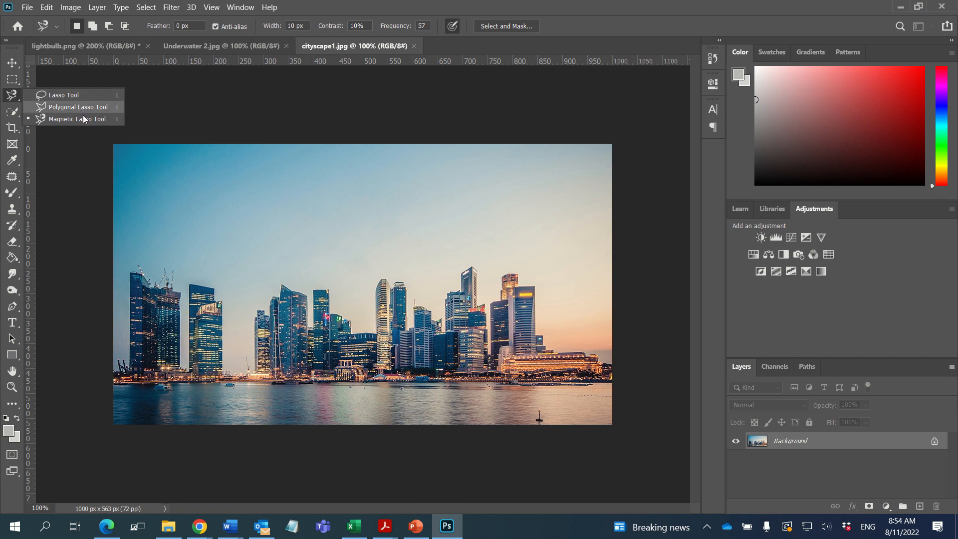
left_click(13, 113)
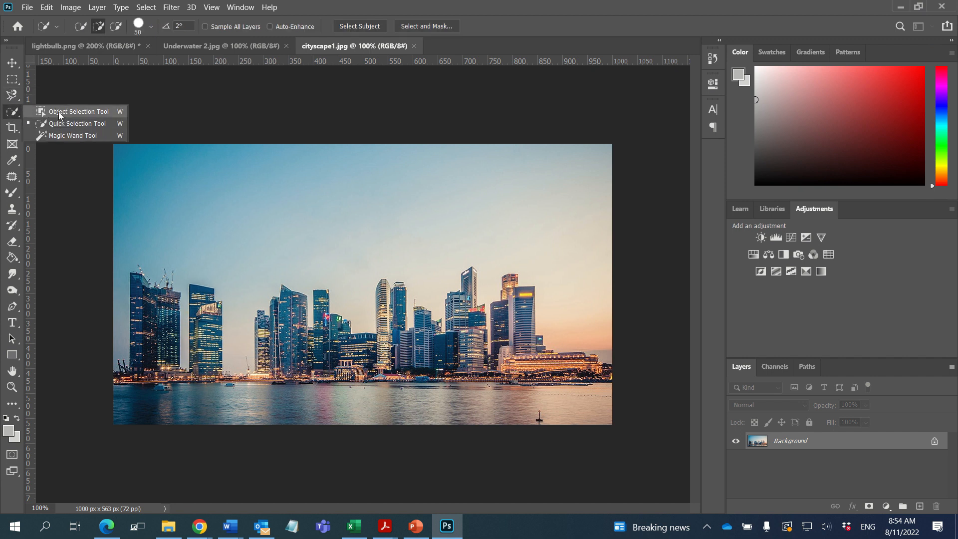
left_click(74, 135)
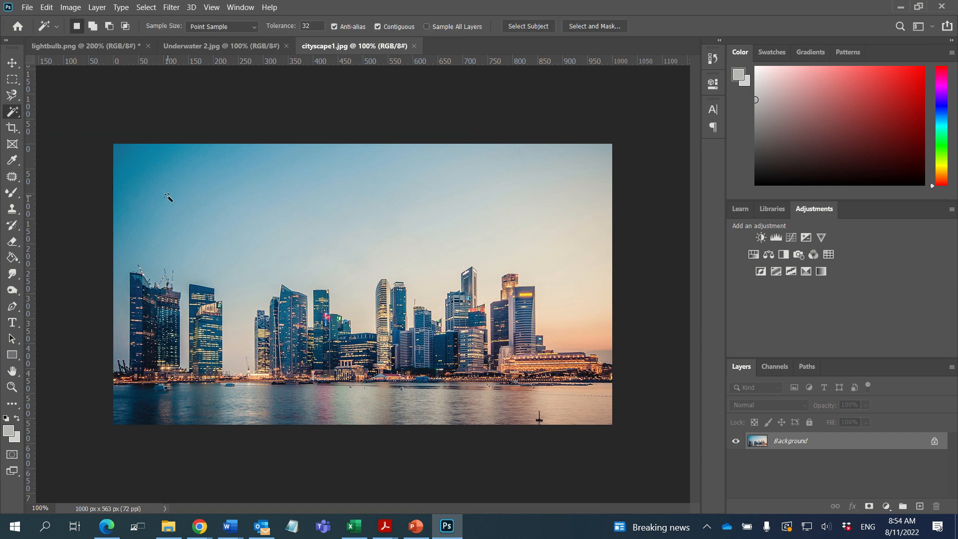
Try Magic Wand selections at tolerance 32 on several areas of the sky, ending with its upper-left corner.
left_click(182, 196)
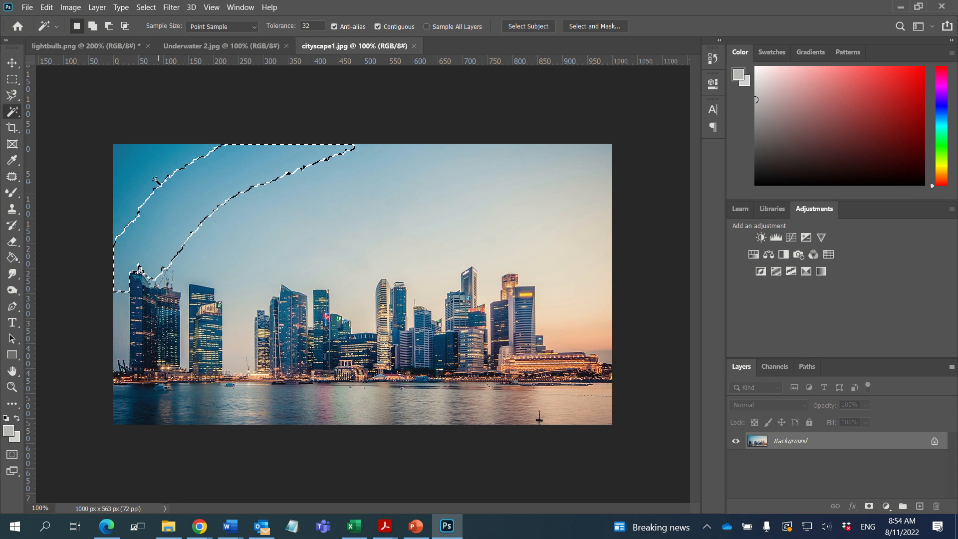
left_click(238, 313)
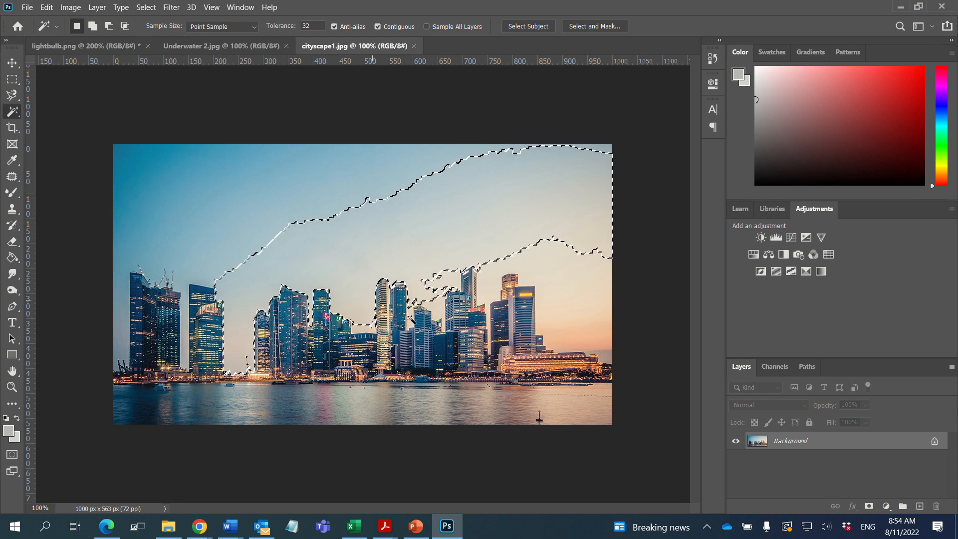
left_click(570, 310)
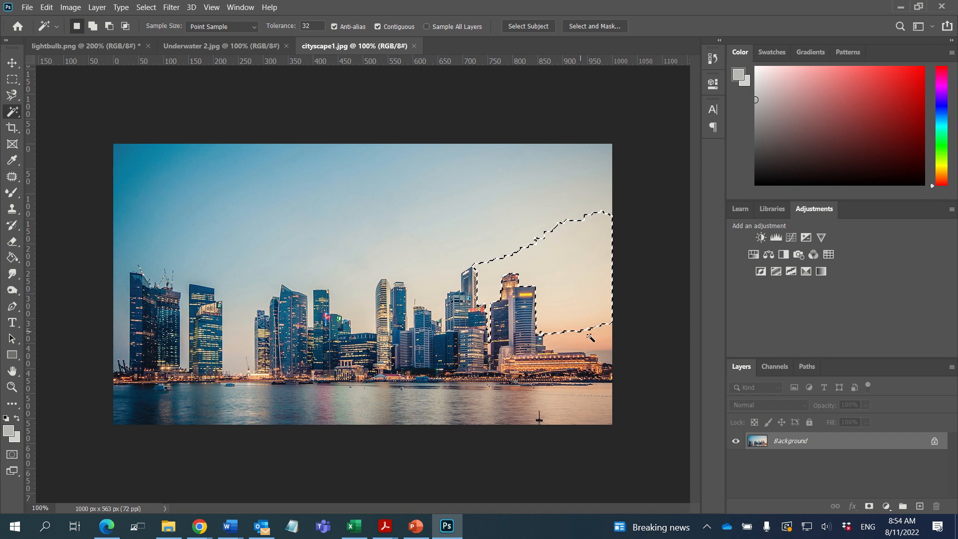
left_click(120, 250)
left_click(127, 171)
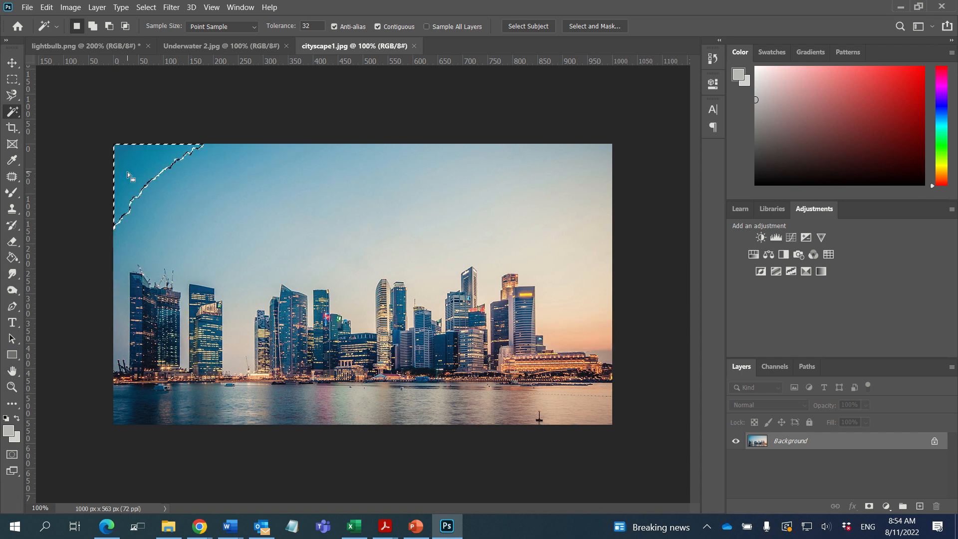
key("Delete")
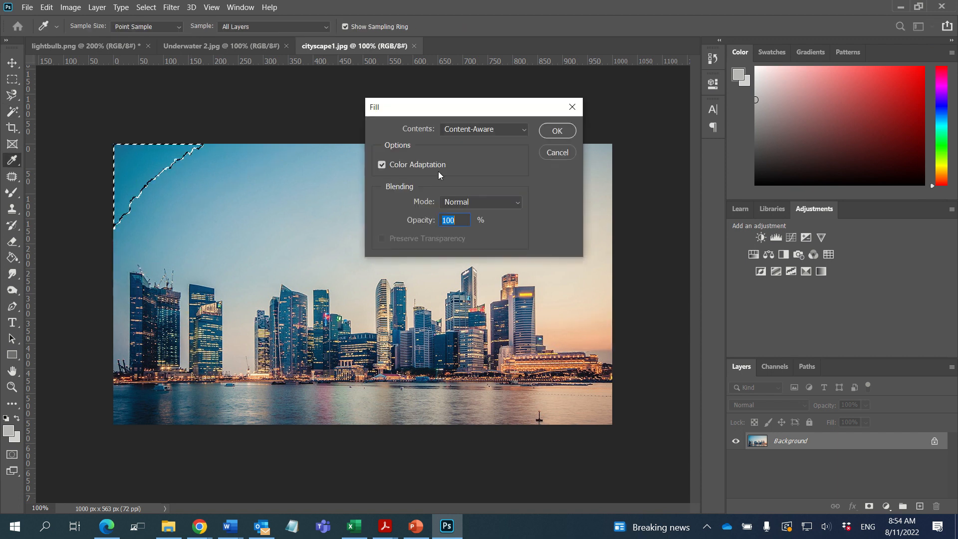
left_click(519, 132)
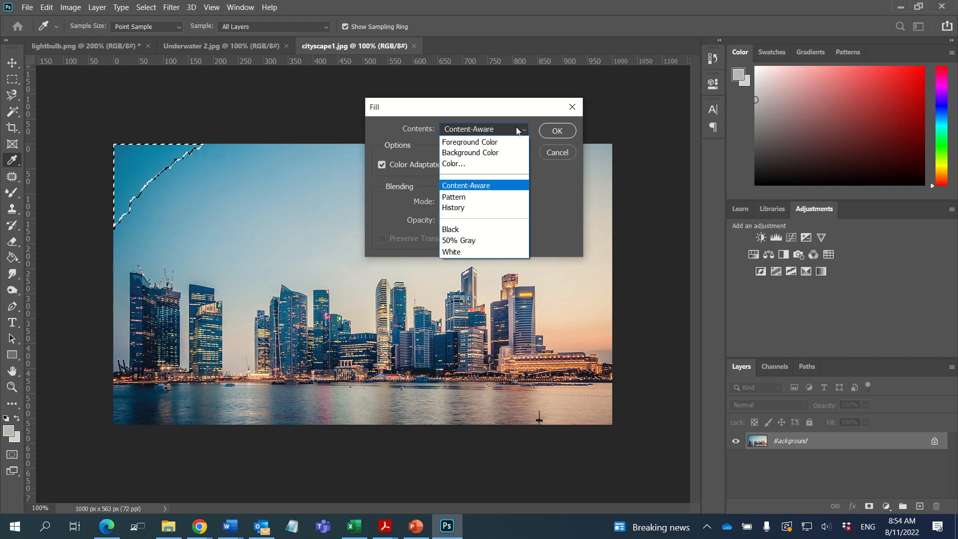
left_click(518, 132)
left_click(557, 152)
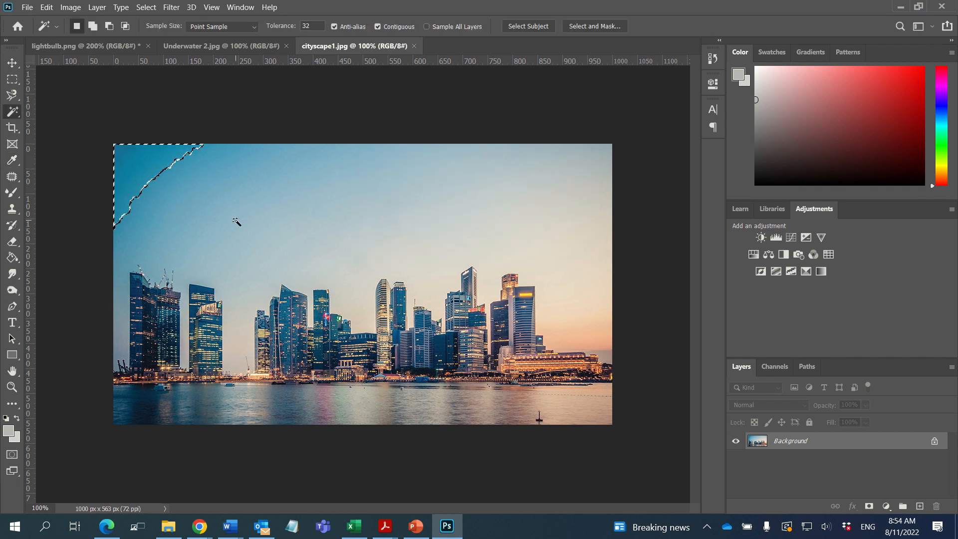
key("ctrl+d")
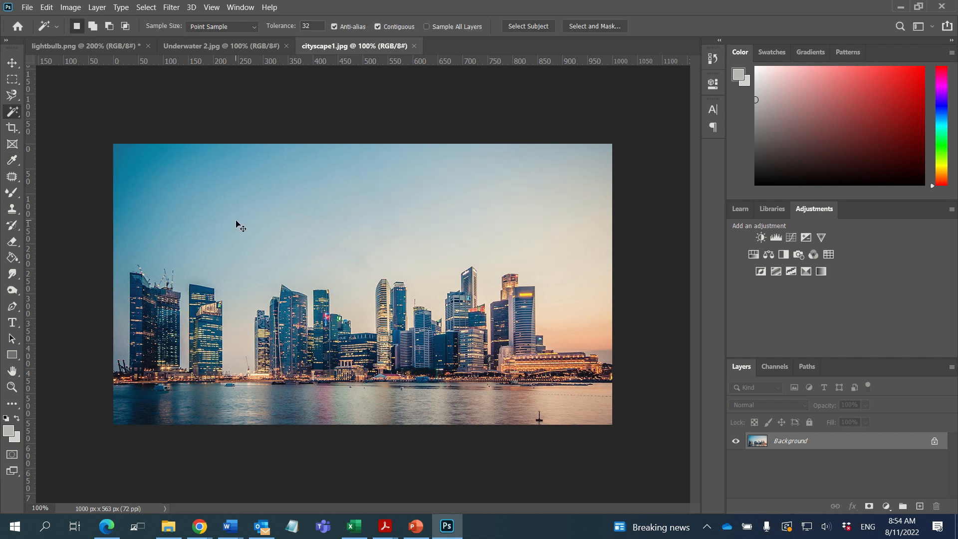
Unlock the cityscape's Background layer and delete the darkest blue sky in its upper-left corner with the Magic Wand.
left_click(935, 442)
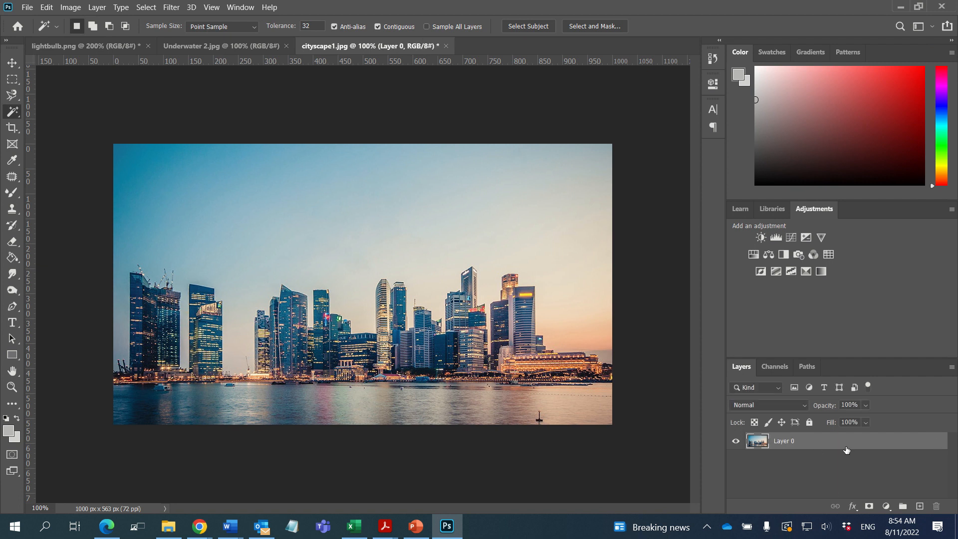
left_click(120, 168)
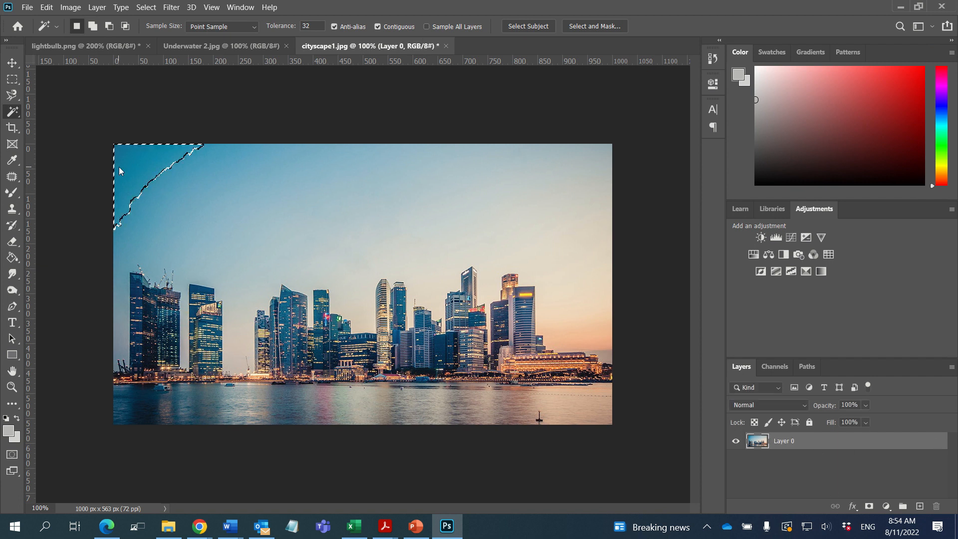
key("Delete")
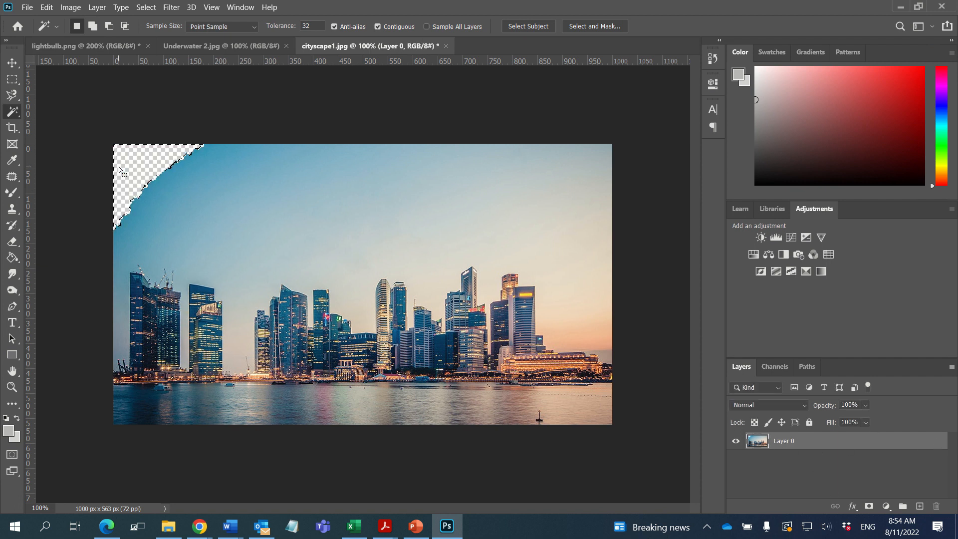
Remove the wide light-blue band and the remaining darker blue strips of sky above the leftmost towers with the Magic Wand.
left_click(214, 238)
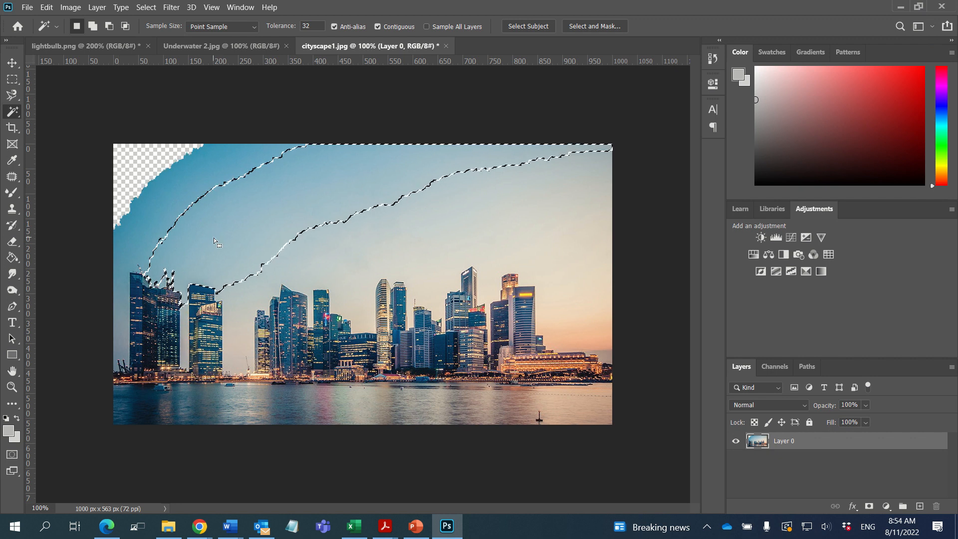
key("Delete")
left_click(174, 205)
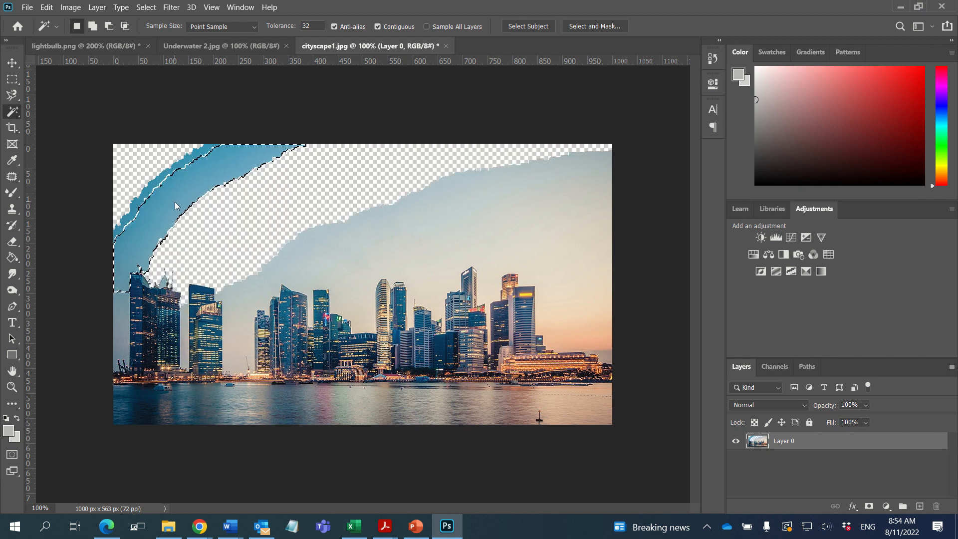
key("Delete")
left_click(157, 183)
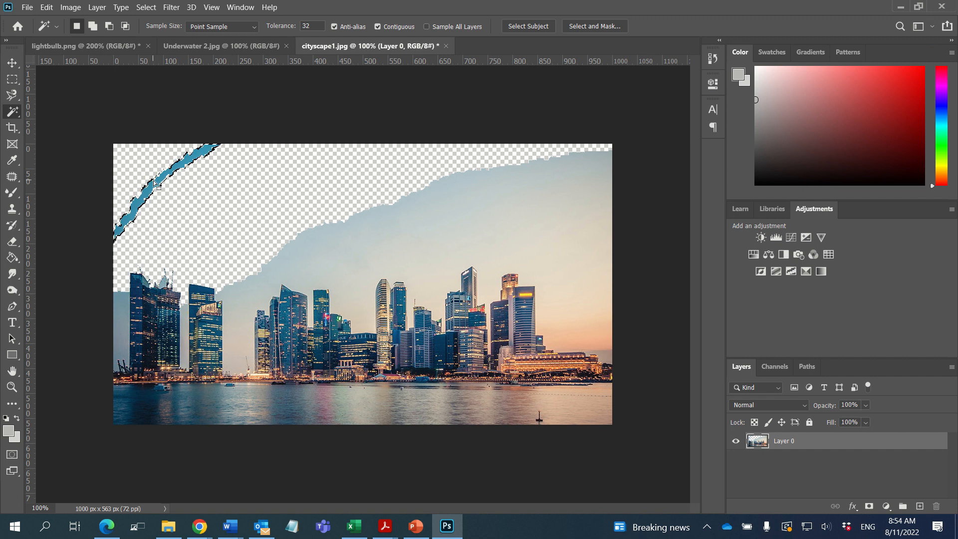
key("Delete")
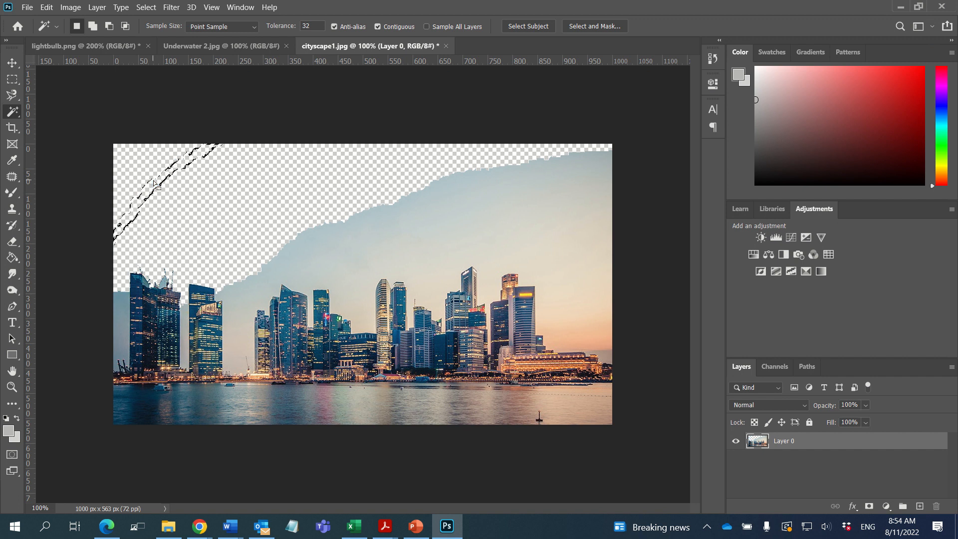
Delete the sky at the left edge, in the gap between the left towers and the central buildings, and in the pale band above.
left_click(121, 332)
key("Delete")
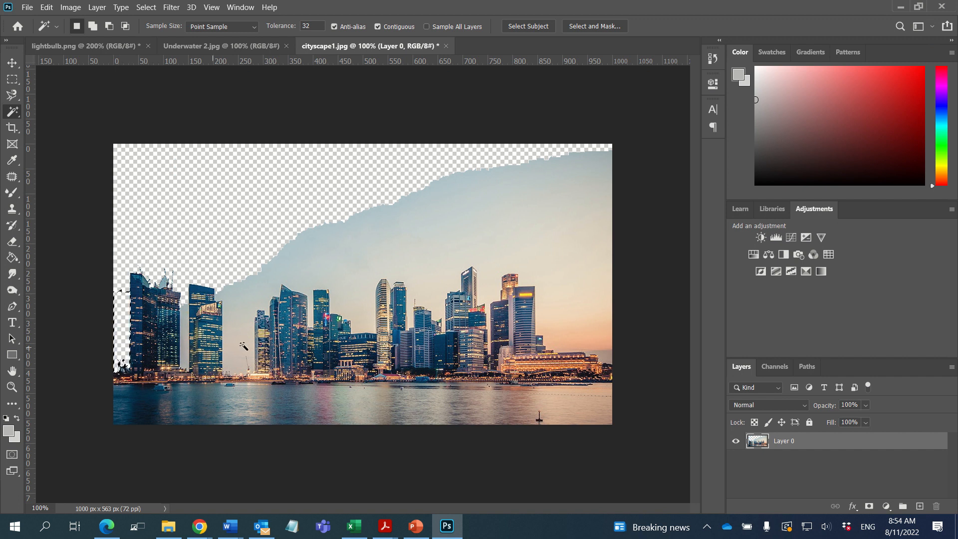
left_click(242, 331)
key("Delete")
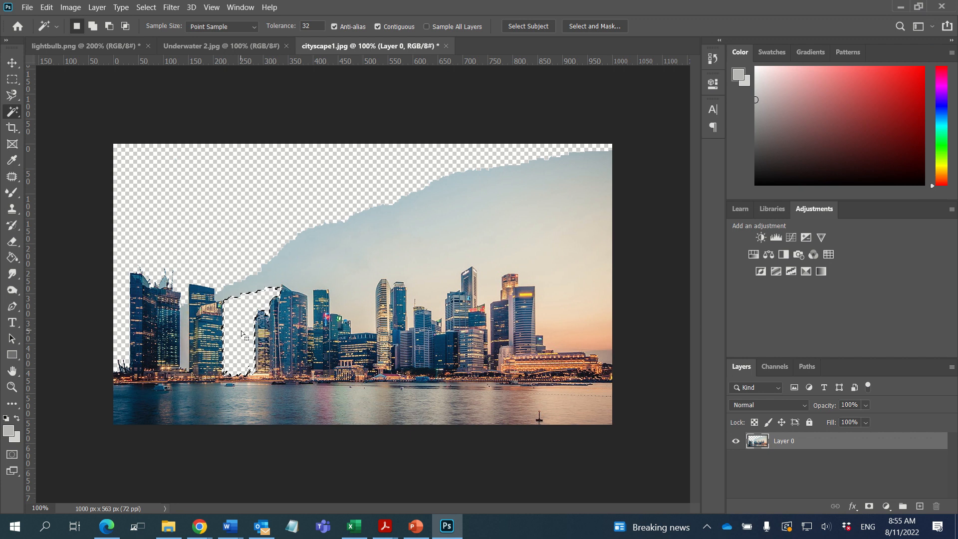
left_click(284, 263)
key("Delete")
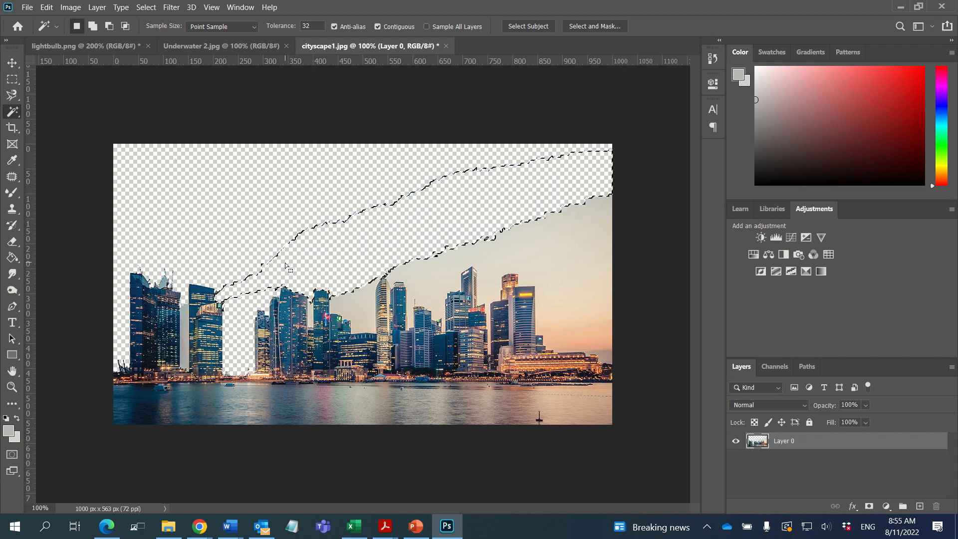
Select the sky behind the right-hand buildings with the Quick Selection tool, delete it, and deselect.
right_click(11, 113)
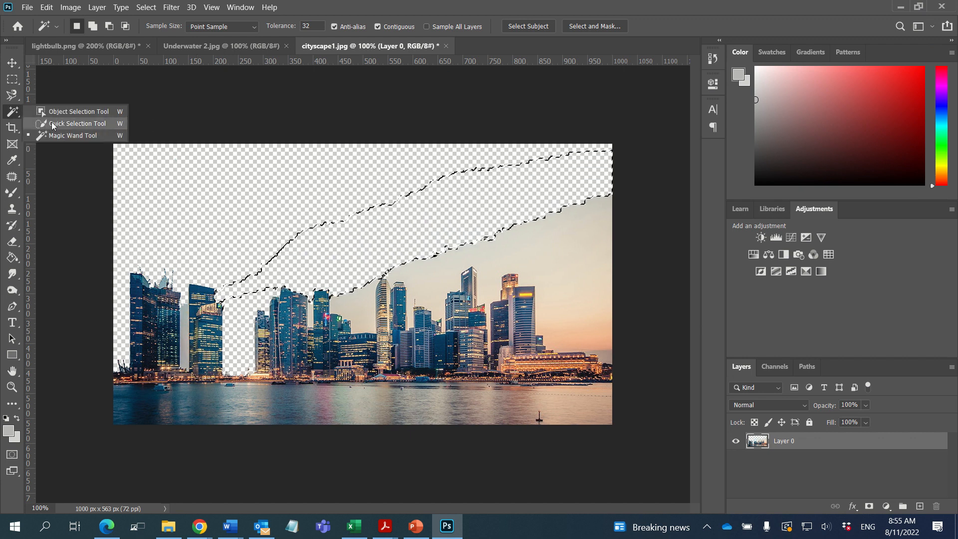
left_click(68, 124)
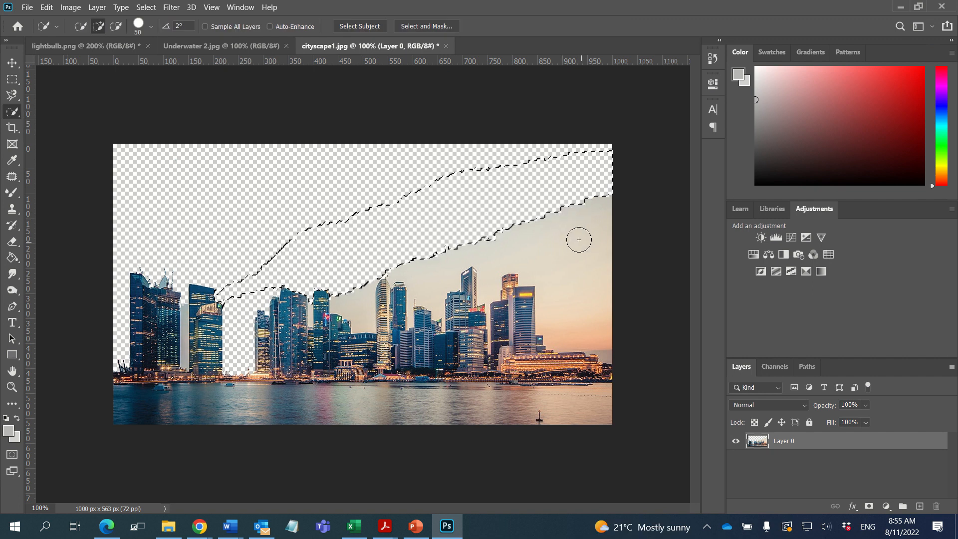
left_click_drag(562, 214, 577, 246)
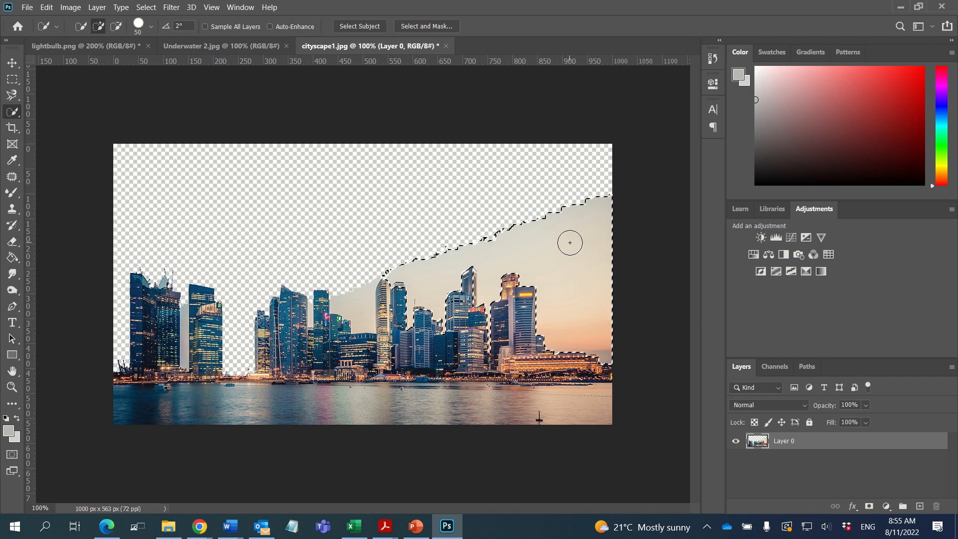
key("Delete")
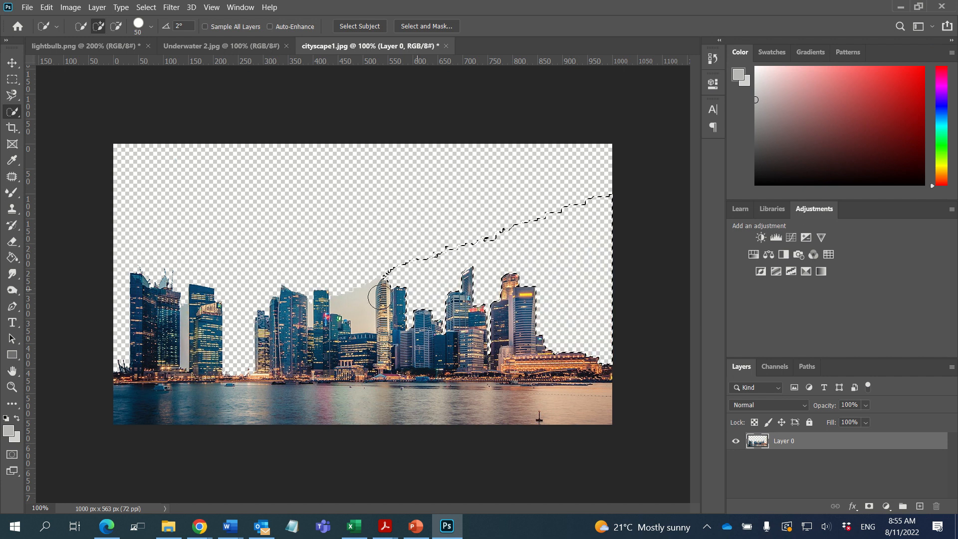
key("ctrl+d")
Delete the pale sky patch between the central towers and the narrow strip between the left towers with Quick Selection, and deselect.
left_click(359, 300)
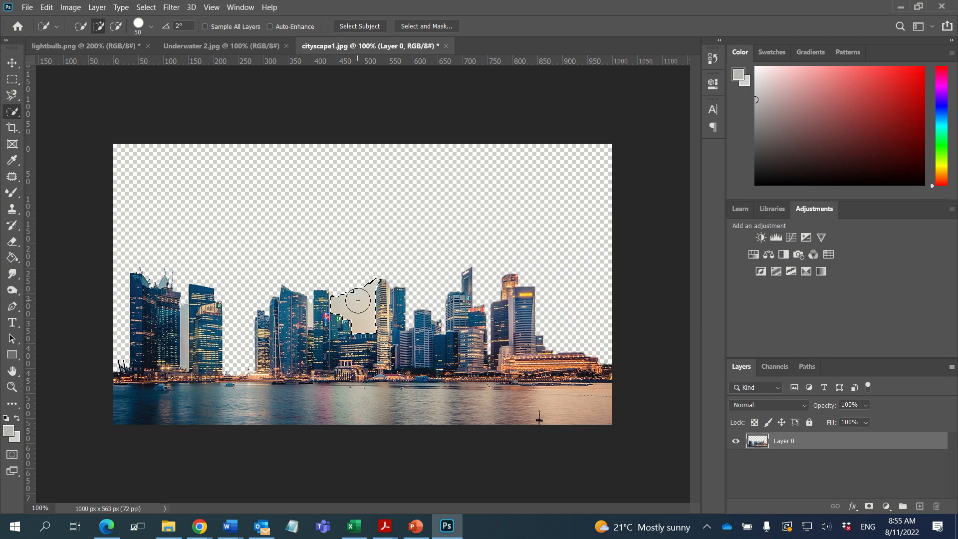
key("Delete")
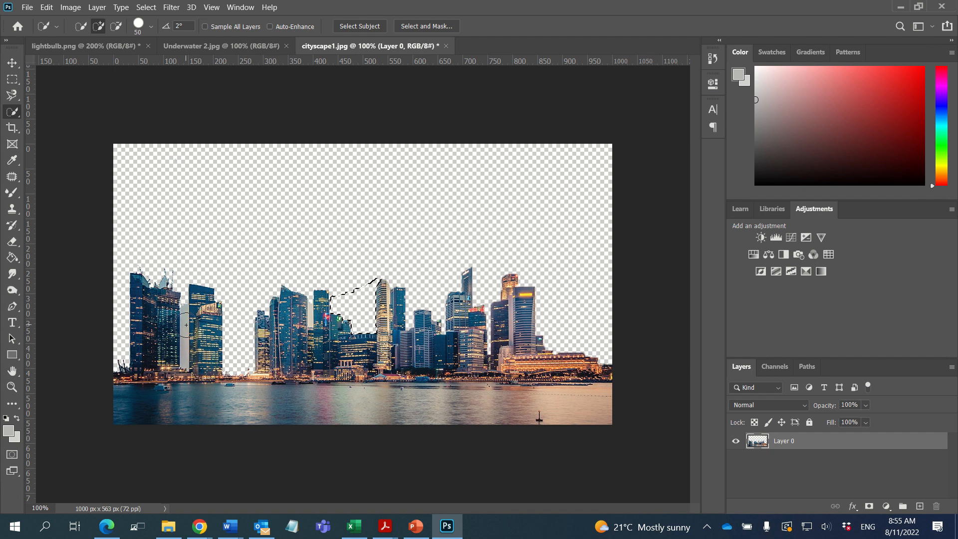
key("bracketleft")
key("bracketleft")
key("bracketleft")
key("bracketleft")
key("bracketleft")
key("bracketleft")
key("bracketleft")
left_click_drag(184, 323, 184, 307)
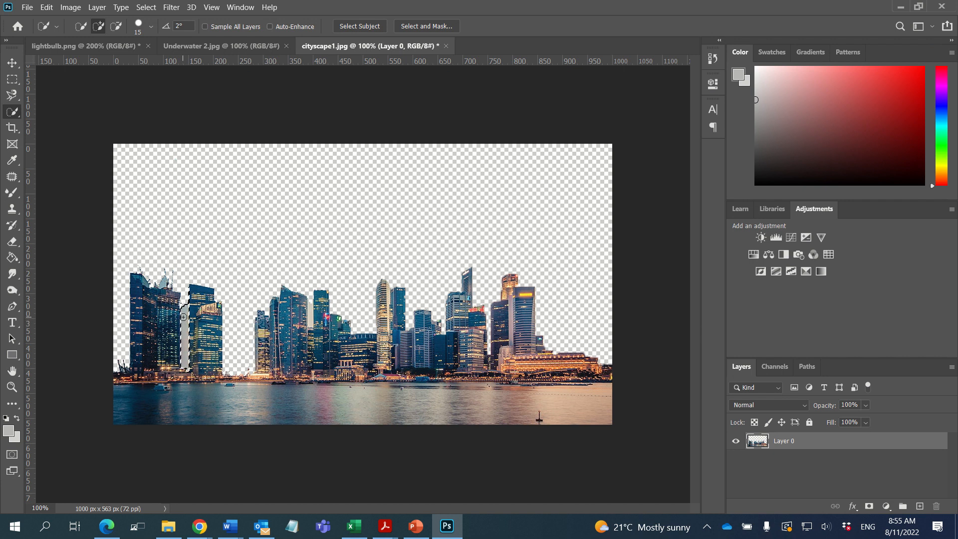
key("Delete")
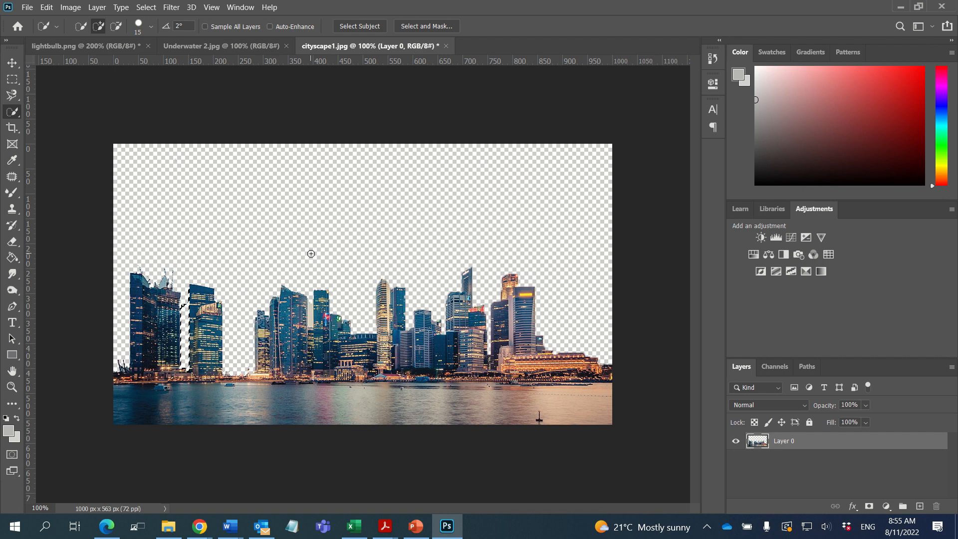
key("ctrl+d")
Copy the cut-out skyline layer into lightbulb.png, scale it to 30.10%, and position it over the lower part of the bulb's glass.
left_click(11, 69)
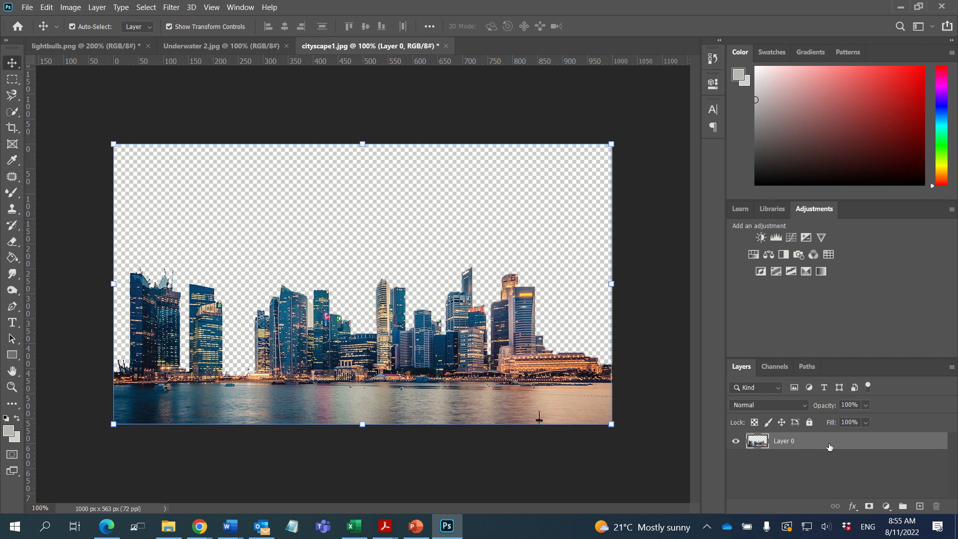
left_click_drag(829, 446, 438, 321)
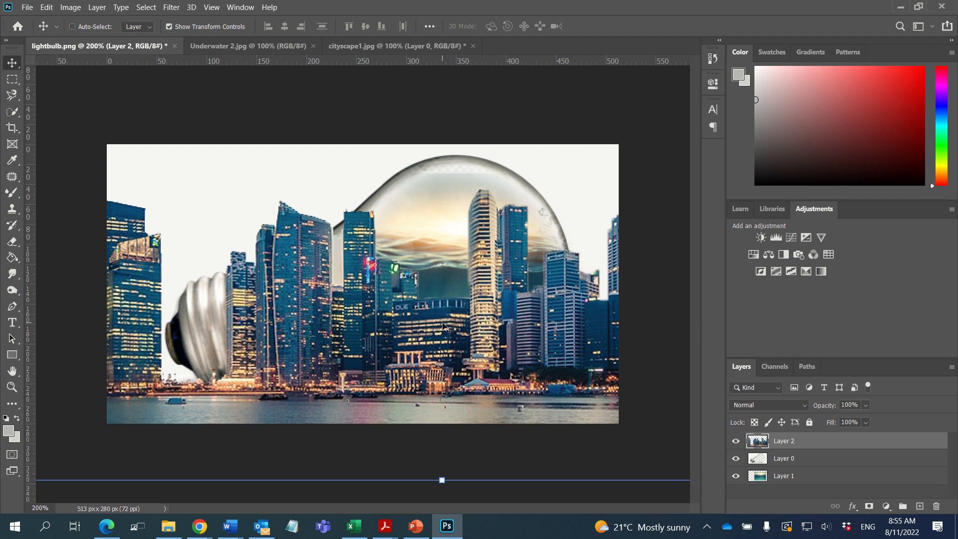
key("ctrl+minus")
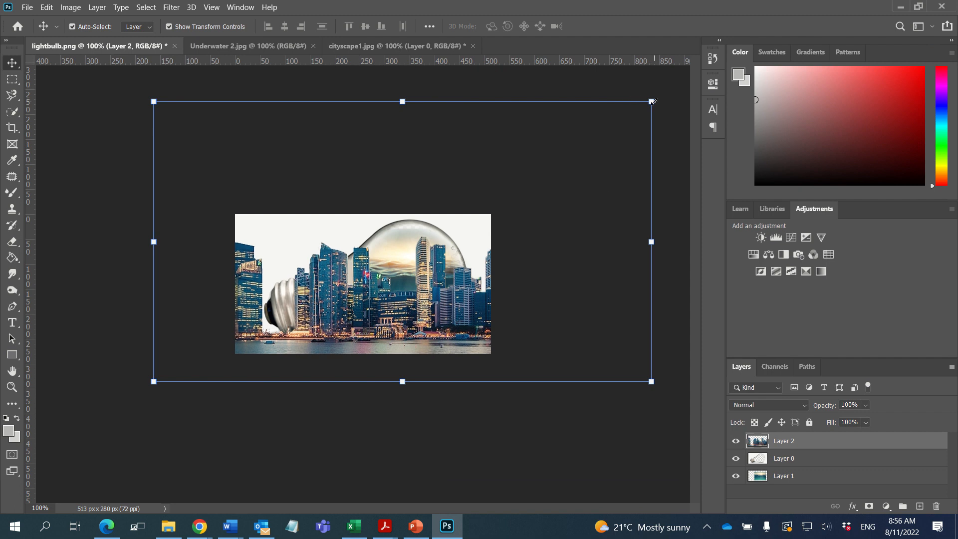
left_click_drag(652, 102, 335, 277)
left_click_drag(280, 355, 424, 310)
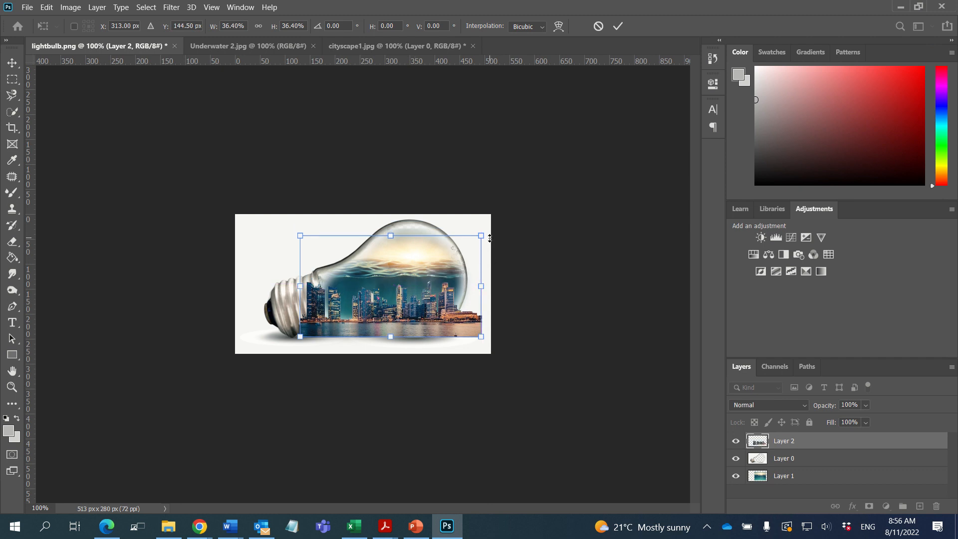
left_click_drag(481, 236, 449, 253)
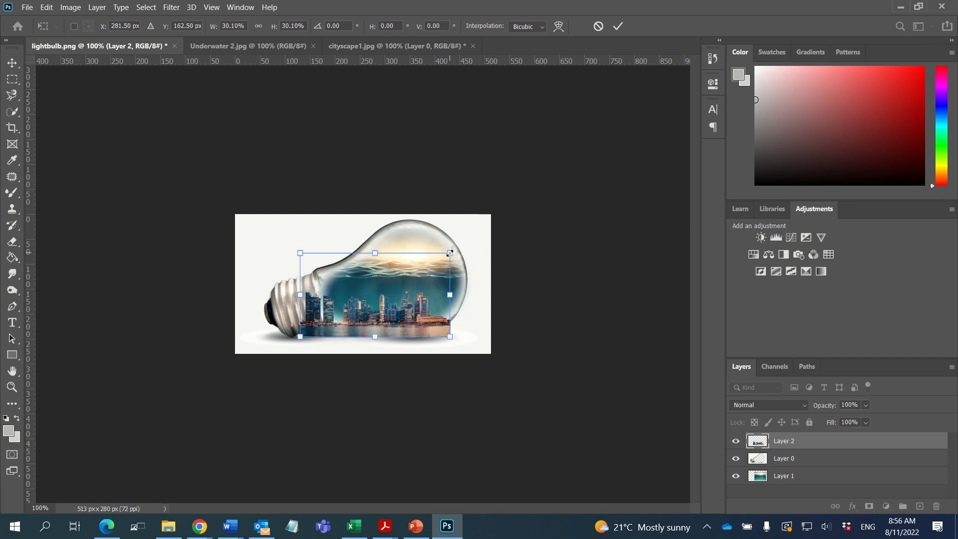
mouse_move(338, 328)
left_mouse_down()
mouse_move(384, 329)
mouse_move(356, 328)
left_mouse_up()
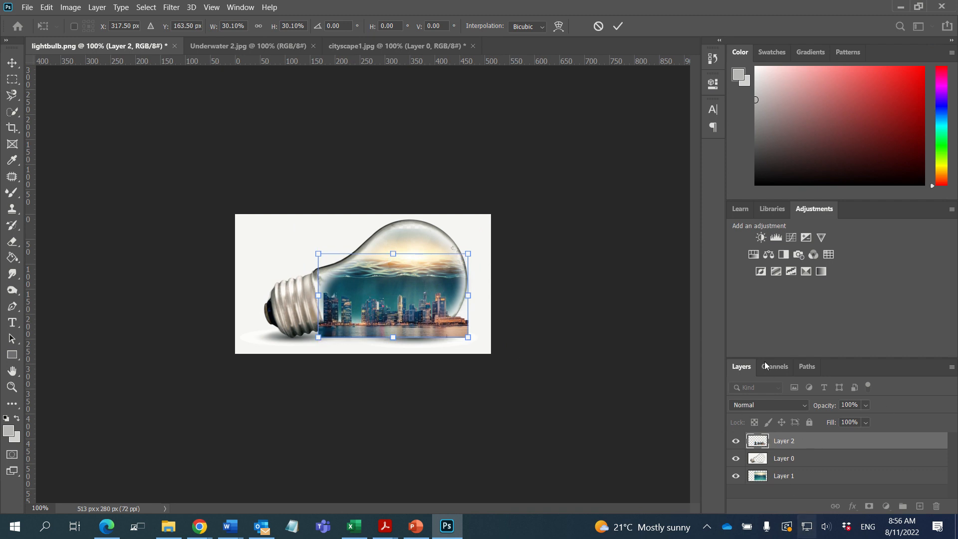
Apply the transform, place the skyline layer directly beneath the lightbulb layer (Layer 0), and deselect it.
left_click_drag(795, 443, 798, 465)
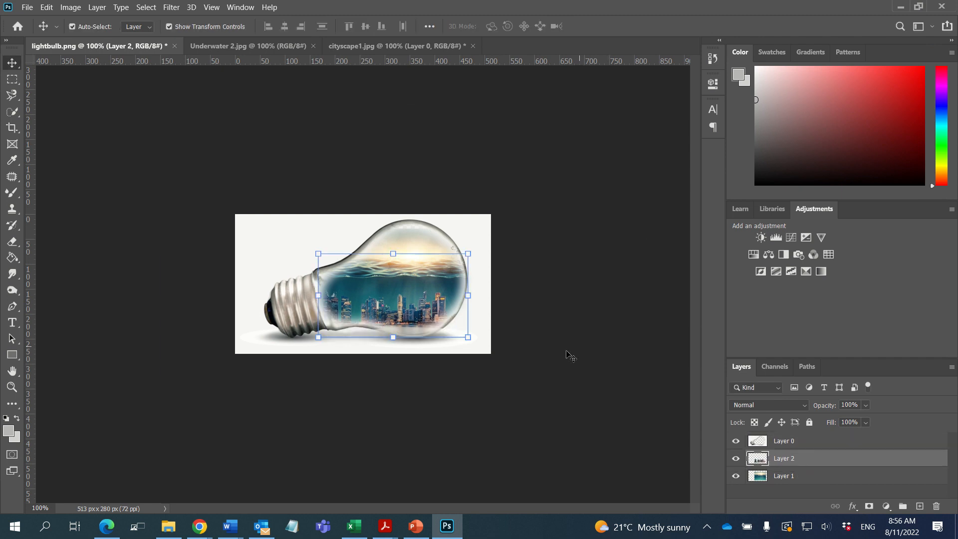
left_click(573, 312)
key("ctrl+plus")
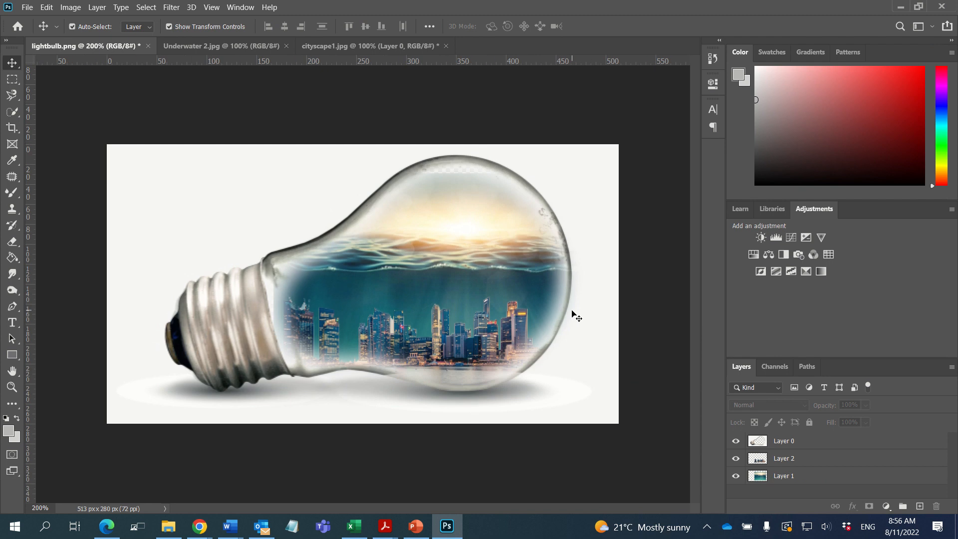
Fine-tune the skyline layer's position inside the bulb, shifting it slightly down and about 3 px to the left.
left_click_drag(450, 348, 441, 348)
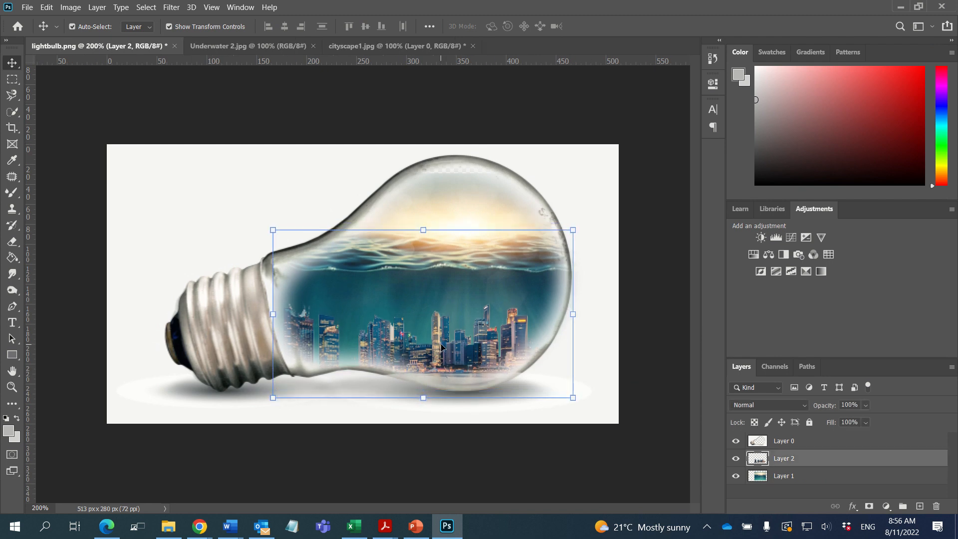
key("Up")
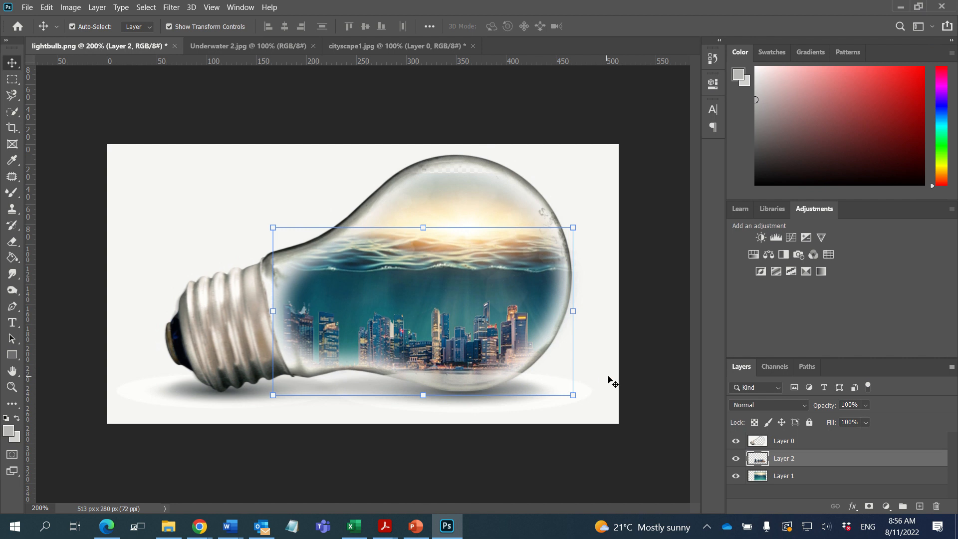
key("Right")
key("Right")
key("Right")
key("Right")
key("Right")
key("Right")
key("Right")
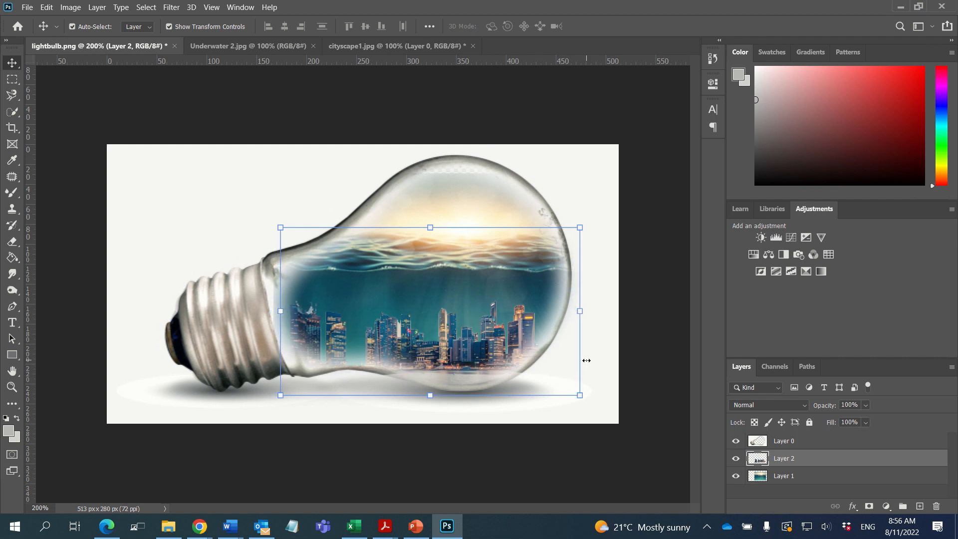
key("Left")
key("Left")
key("Left")
key("Left")
key("Left")
key("Left")
key("Left")
key("Left")
key("Left")
key("Left")
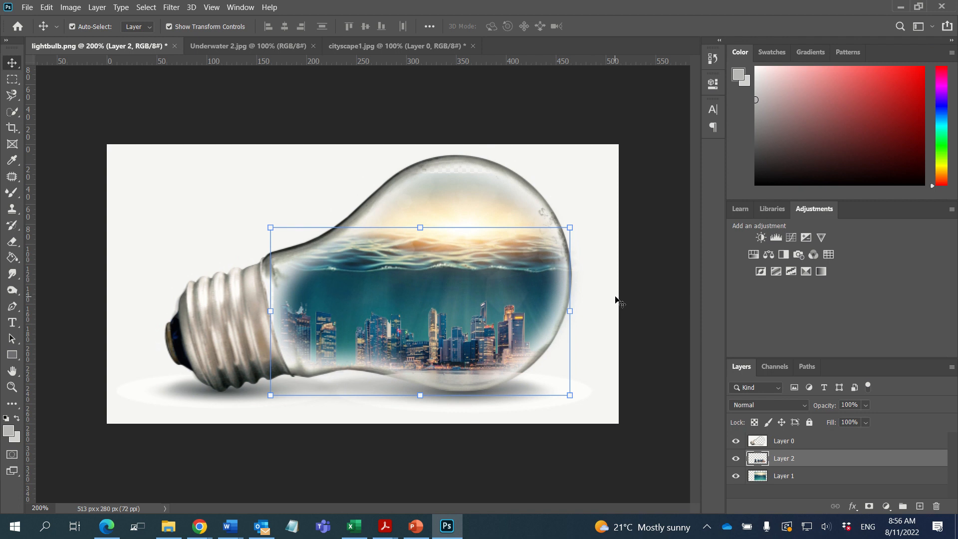
Lower the skyline layer by about 12 px toward the bulb's base and deselect it.
key("Down")
key("Down")
key("Down")
key("Down")
key("Down")
key("Down")
key("Down")
key("Down")
key("Down")
key("Down")
key("Down")
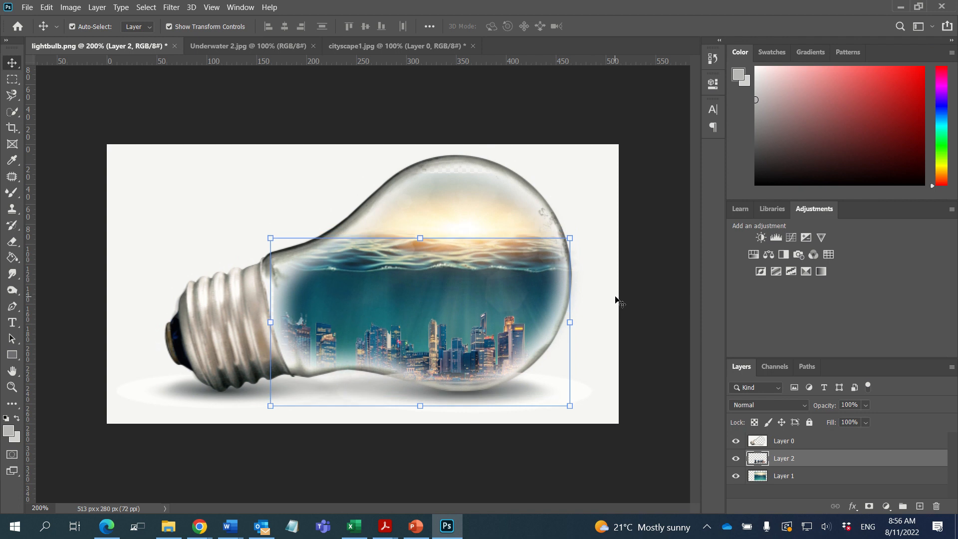
key("Down")
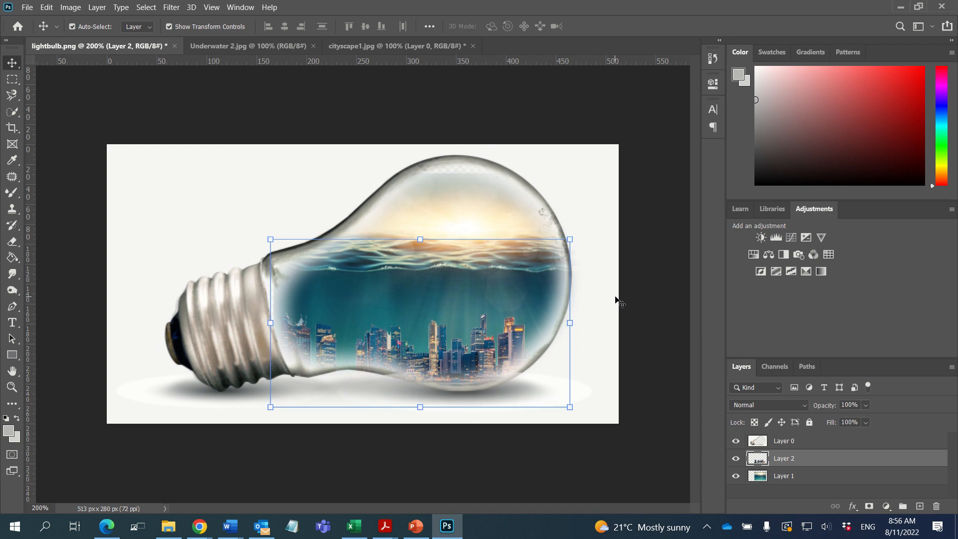
left_click(654, 316)
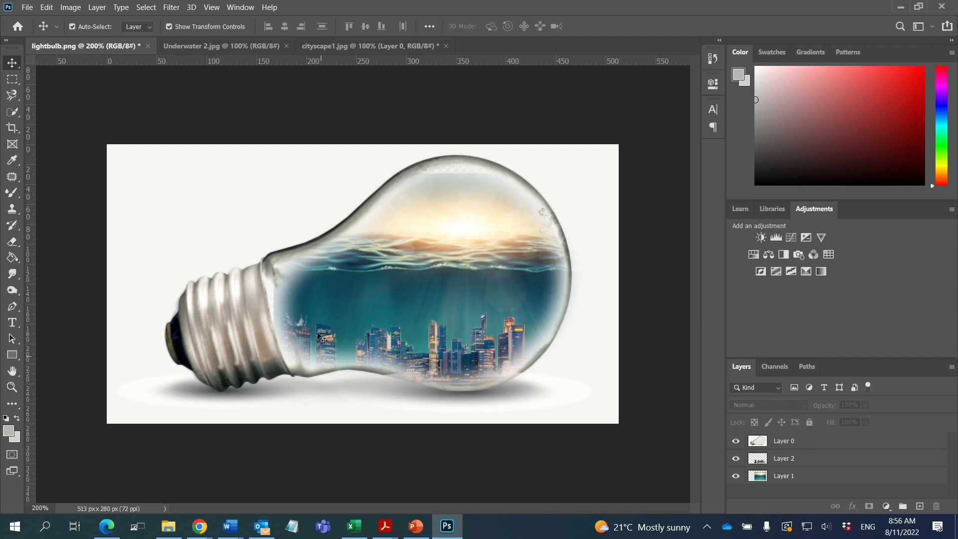
Open the Butterfly image from the Surreal landscape folder.
left_click(28, 7)
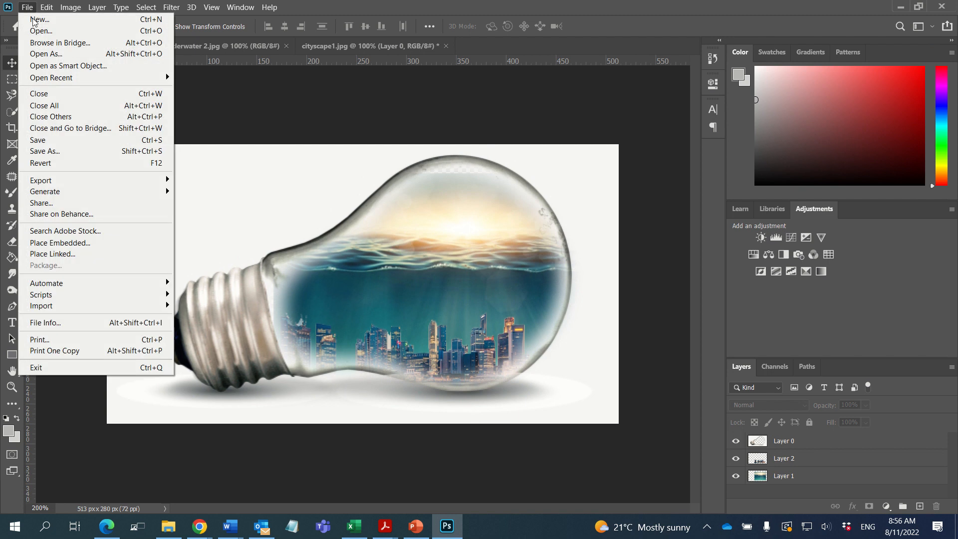
left_click(28, 7)
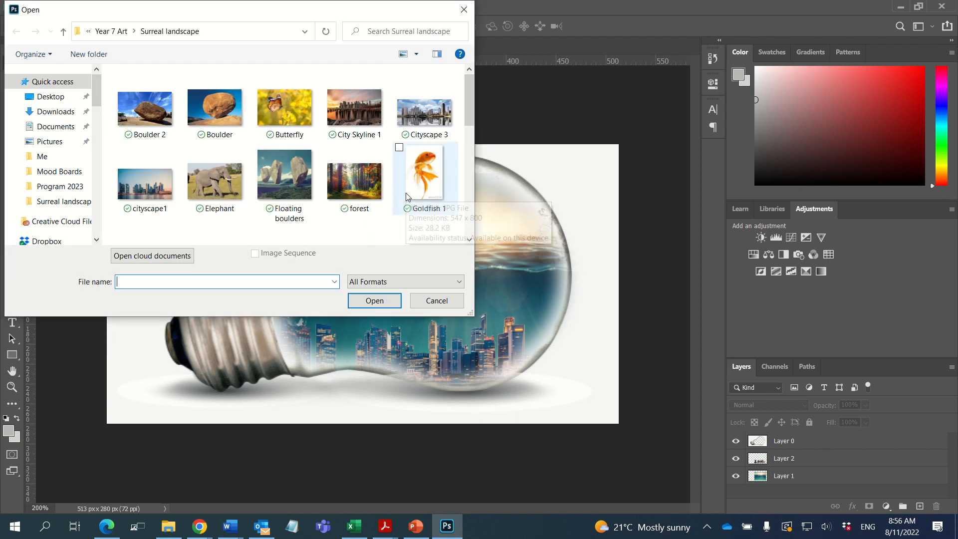
scroll(324, 177, "down", 5)
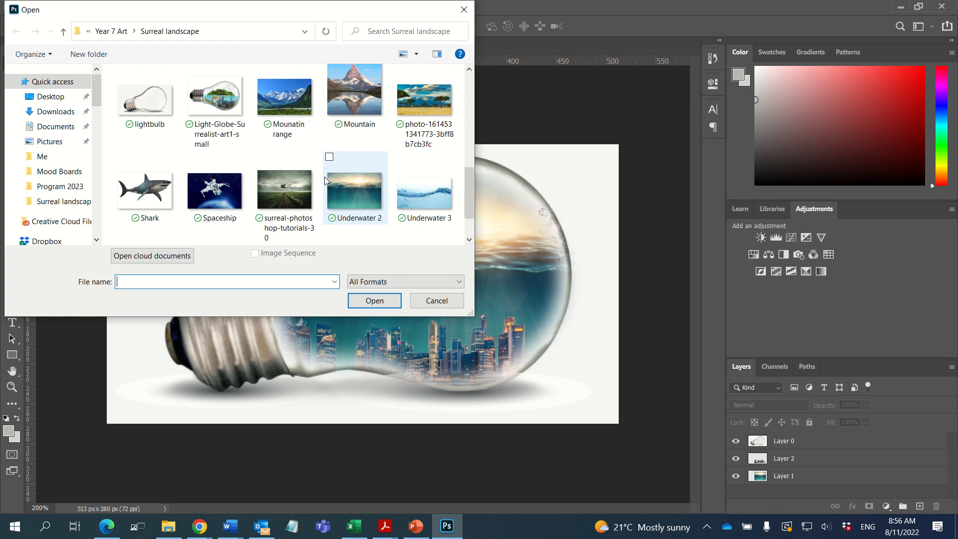
scroll(325, 180, "up", 5)
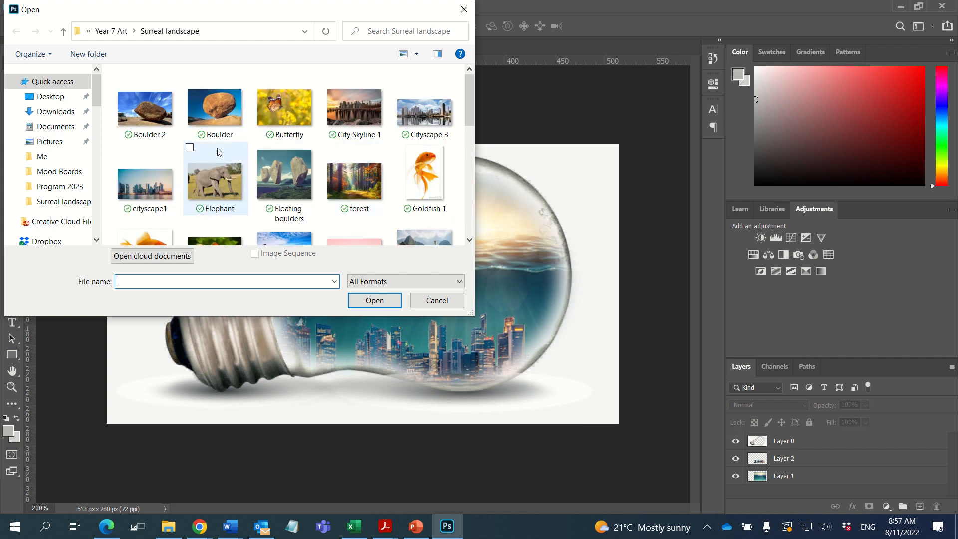
left_click(289, 109)
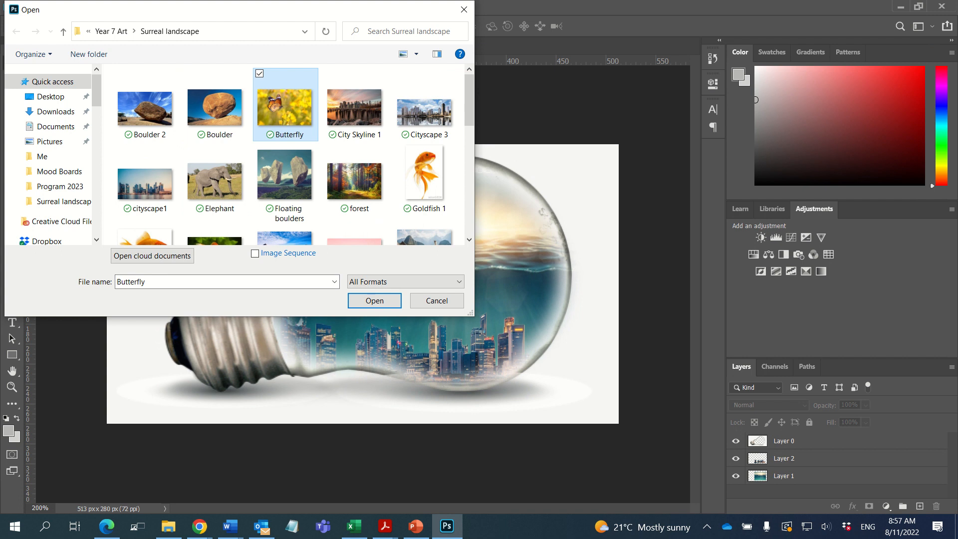
left_click(376, 300)
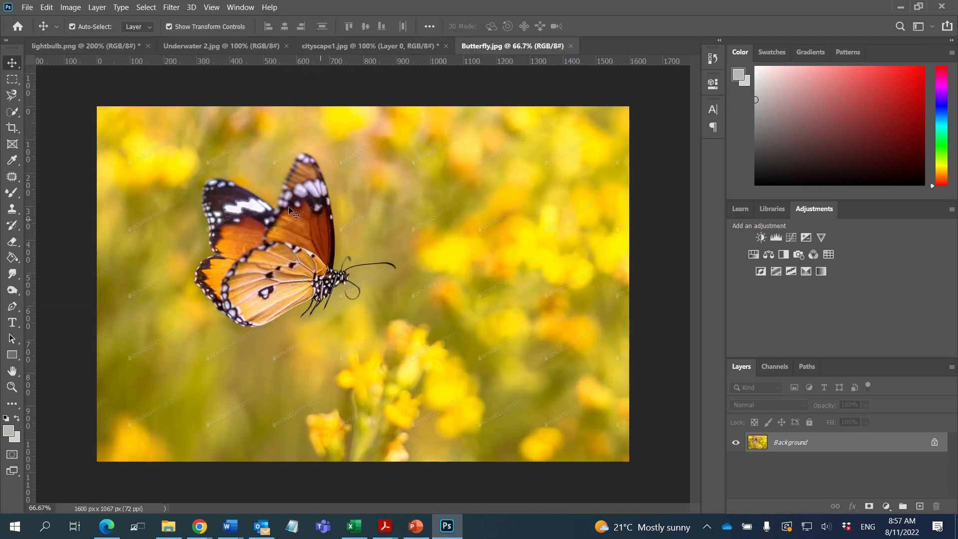
Select the yellow flower background around the butterfly using the Quick Selection tool with a brush size of 100.
left_click(11, 111)
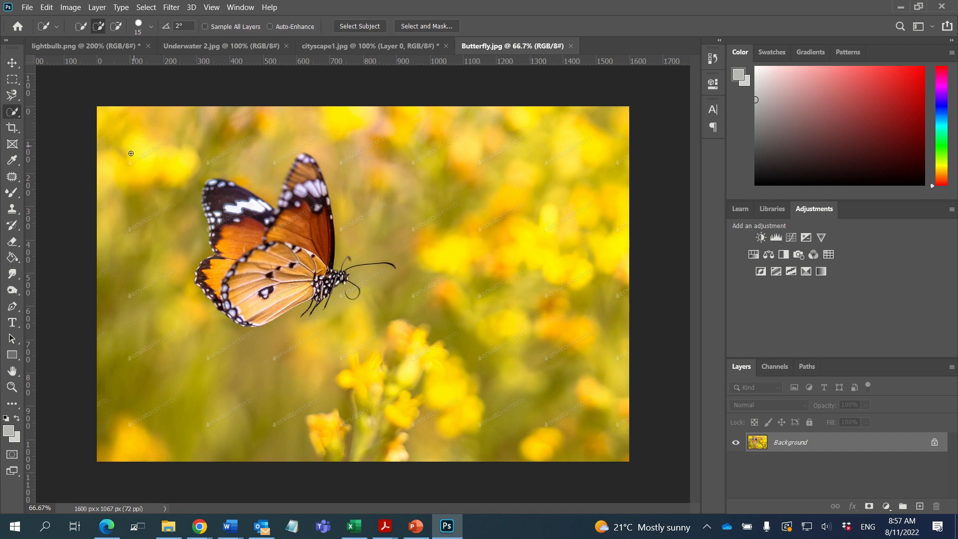
right_click(15, 116)
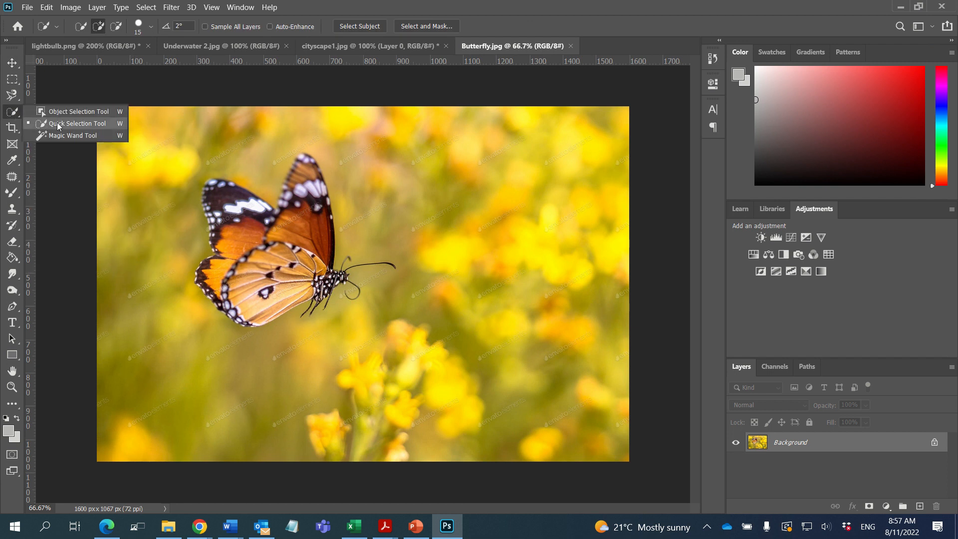
left_click(58, 125)
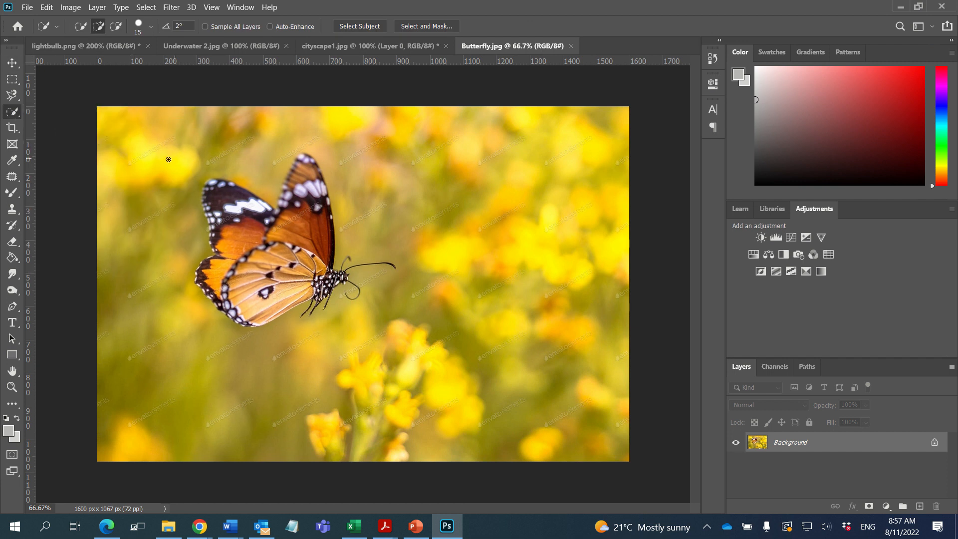
key("bracketright")
key("bracketright")
key("bracketright")
key("bracketright")
key("bracketright")
key("bracketright")
mouse_move(168, 159)
left_mouse_down()
mouse_move(147, 224)
mouse_move(140, 352)
mouse_move(155, 417)
mouse_move(174, 444)
mouse_move(356, 446)
mouse_move(429, 427)
mouse_move(518, 380)
mouse_move(540, 320)
left_mouse_up()
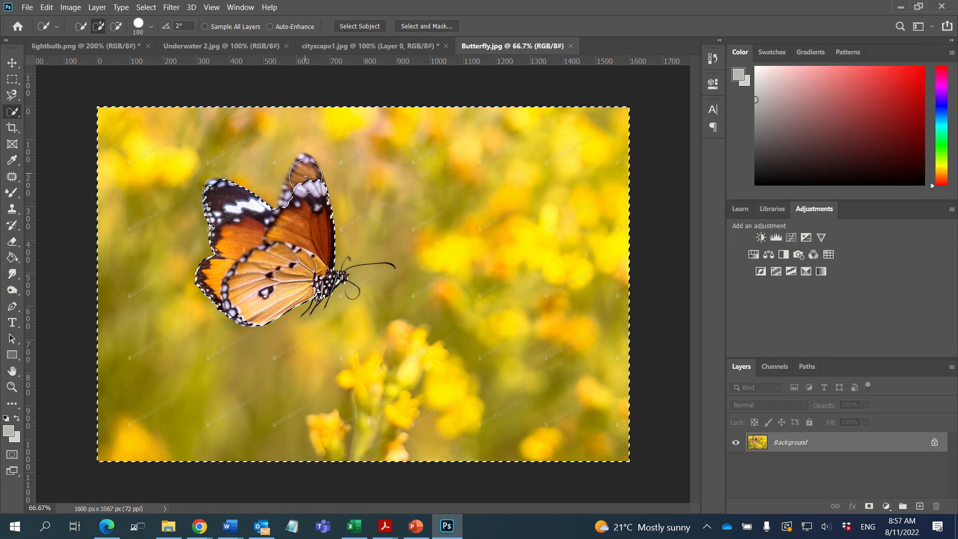
Subtract the butterfly's upper wing tip from the background selection with a Quick Selection brush size of 45.
key("bracketleft")
key("bracketleft")
key("bracketleft")
key("bracketleft")
key("bracketleft")
key("bracketleft")
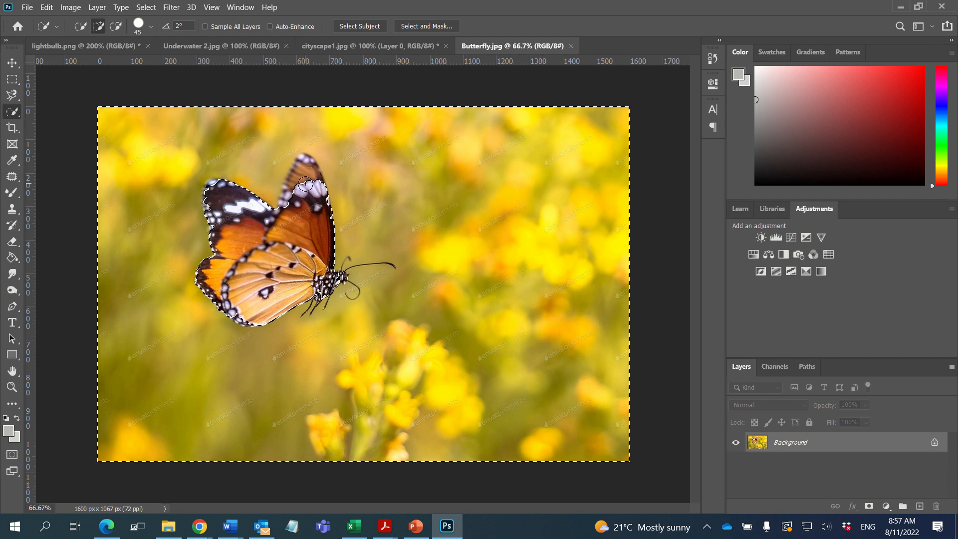
left_click(305, 182)
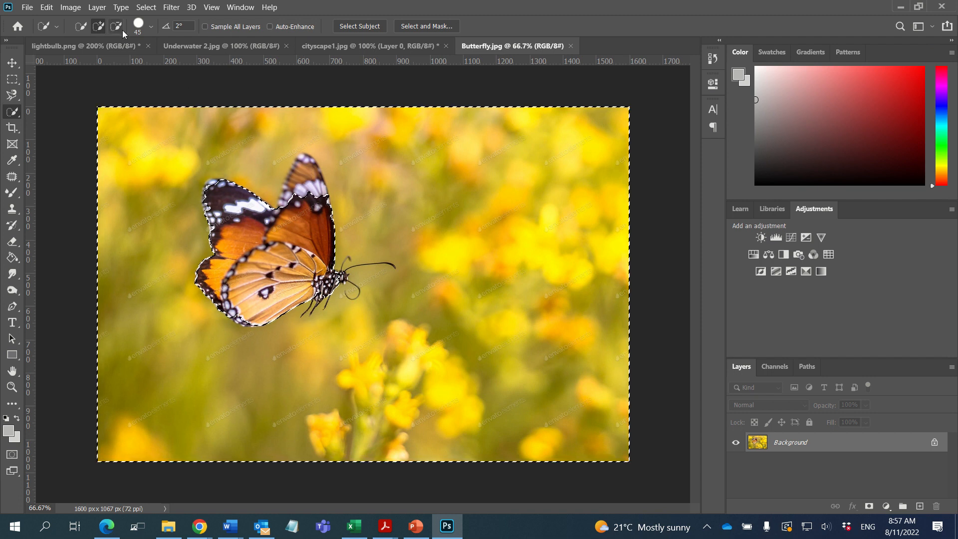
left_click(116, 27)
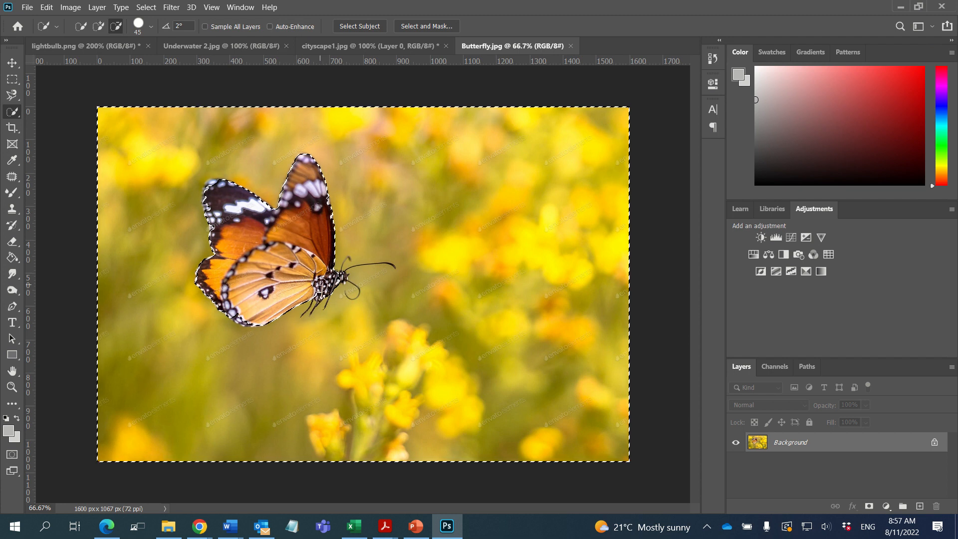
Subtract the butterfly's head from the background selection with a Quick Selection brush size of 20.
key("ctrl+plus")
key("ctrl+plus")
key("ctrl+plus")
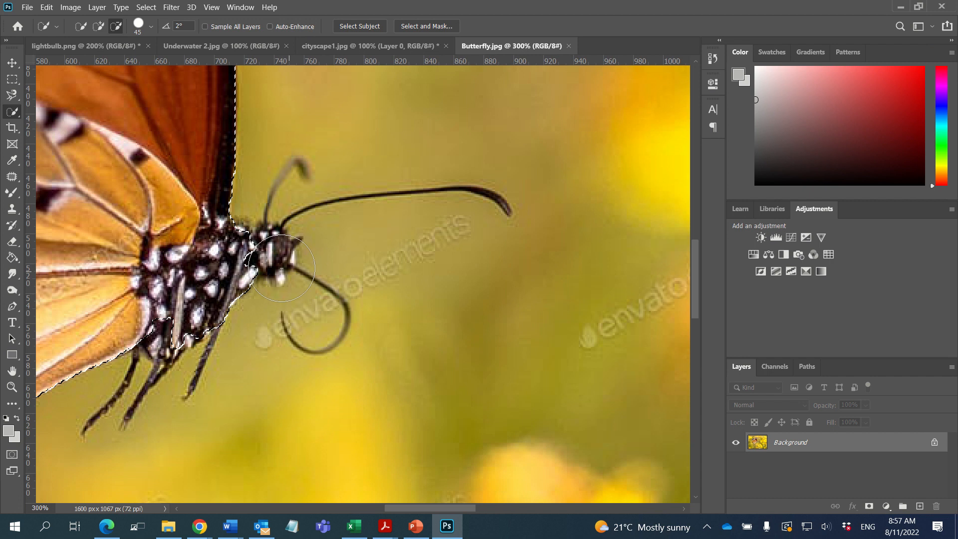
key("bracketleft")
key("bracketleft")
key("bracketleft")
key("bracketleft")
key("bracketleft")
key("bracketleft")
key("bracketleft")
key("bracketleft")
key("bracketleft")
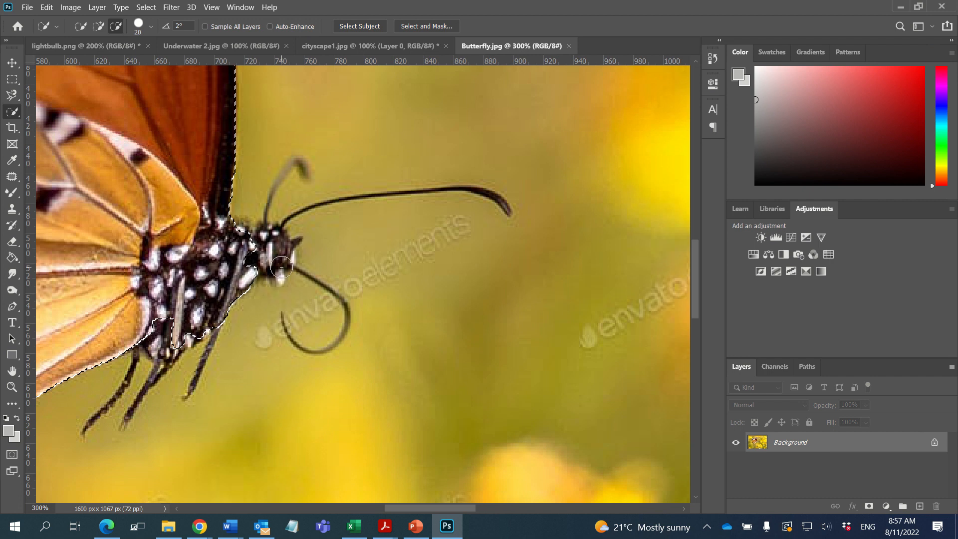
mouse_move(281, 267)
left_mouse_down()
mouse_move(264, 250)
mouse_move(279, 228)
mouse_move(283, 251)
left_mouse_up()
Subtract the butterfly's long antenna from the background selection with a Quick Selection brush size of 2.
key("bracketleft")
key("bracketleft")
key("bracketleft")
key("bracketleft")
key("bracketleft")
key("bracketleft")
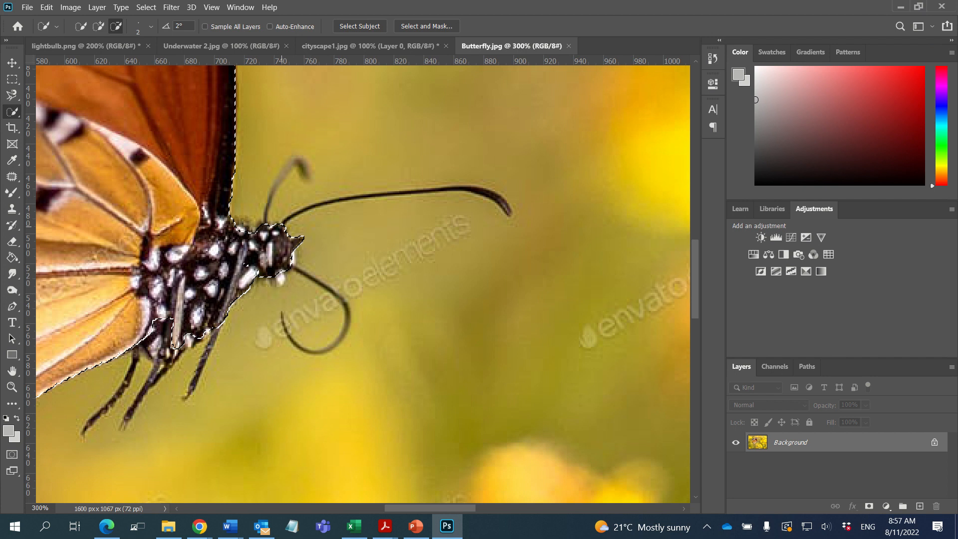
mouse_move(282, 225)
left_mouse_down()
mouse_move(341, 201)
mouse_move(472, 190)
mouse_move(511, 209)
left_mouse_up()
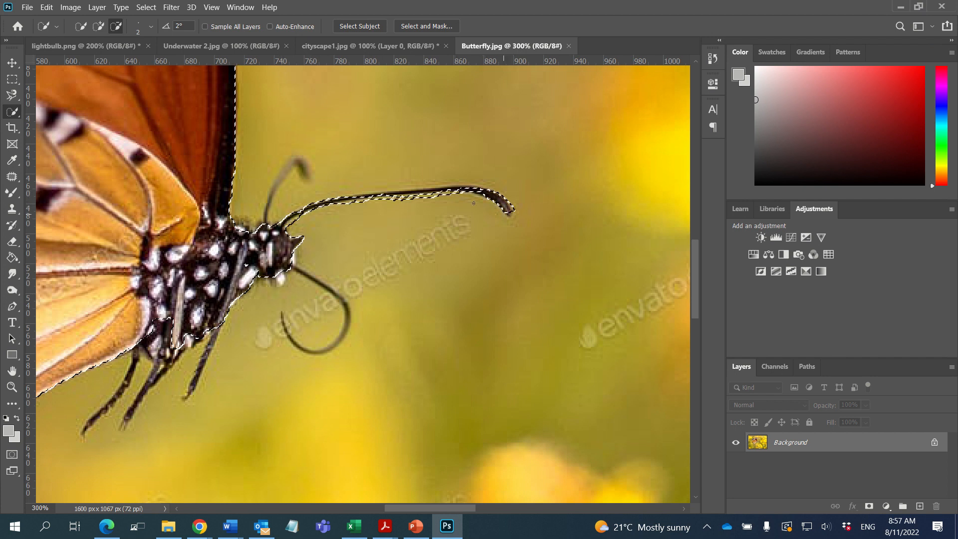
left_click_drag(461, 187, 414, 189)
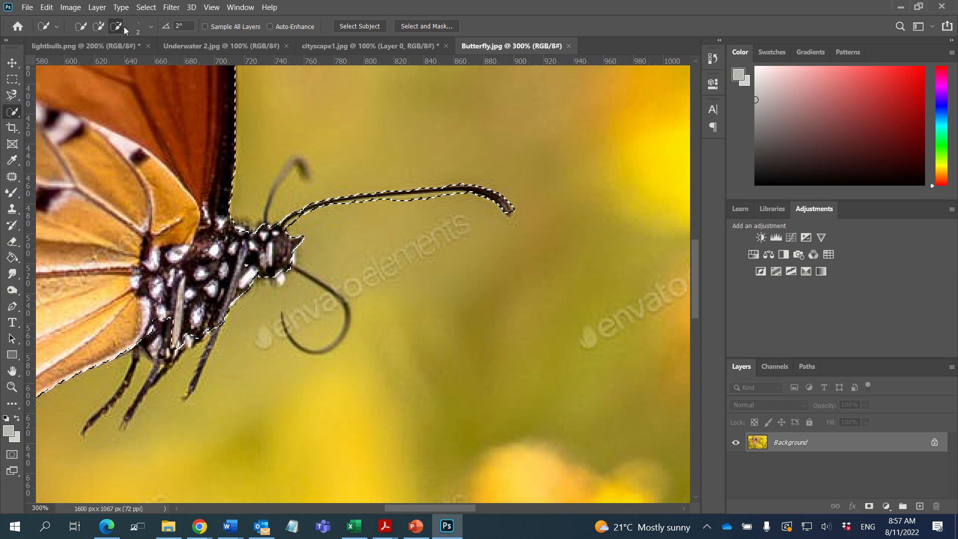
Refine the background selection's edge along the long antenna and subtract the short antenna from the selection.
left_click(99, 28)
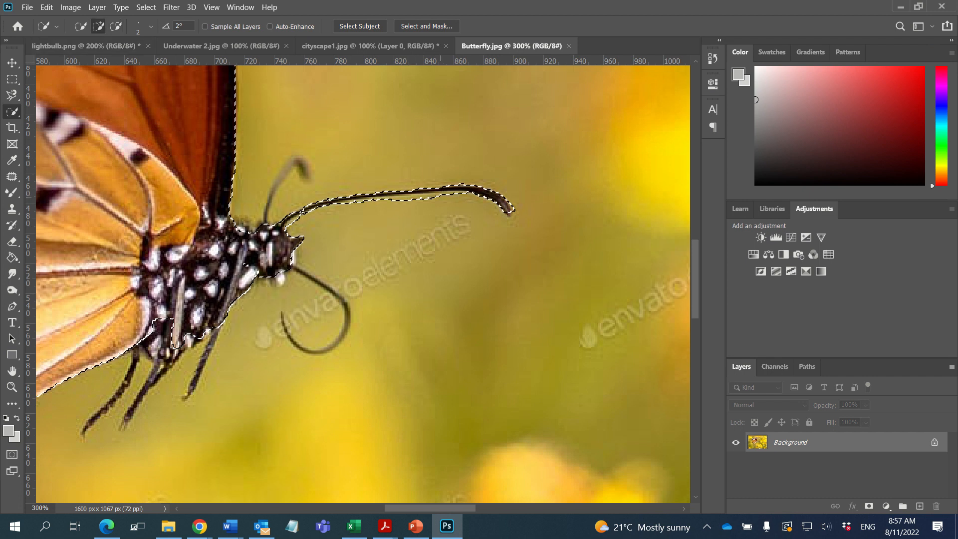
left_click_drag(442, 192, 340, 204)
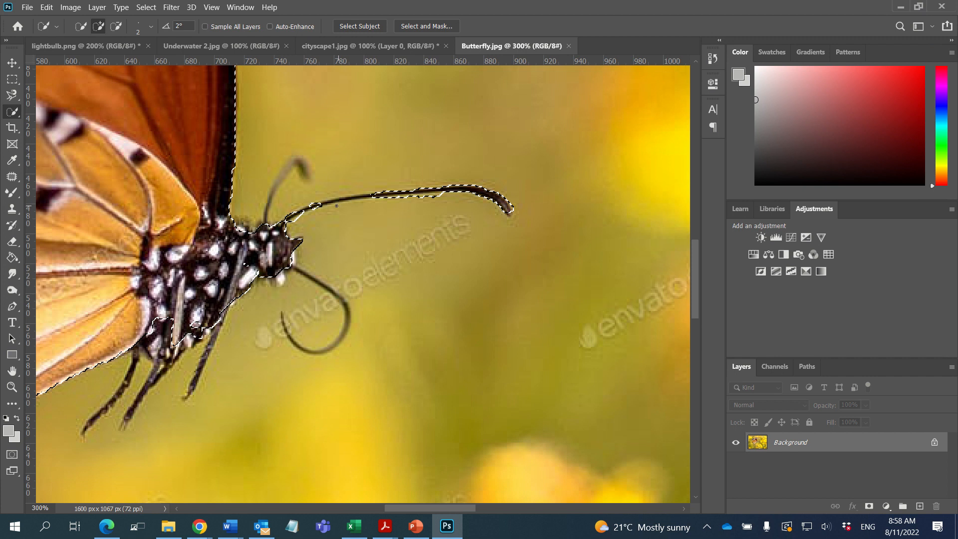
left_click(115, 28)
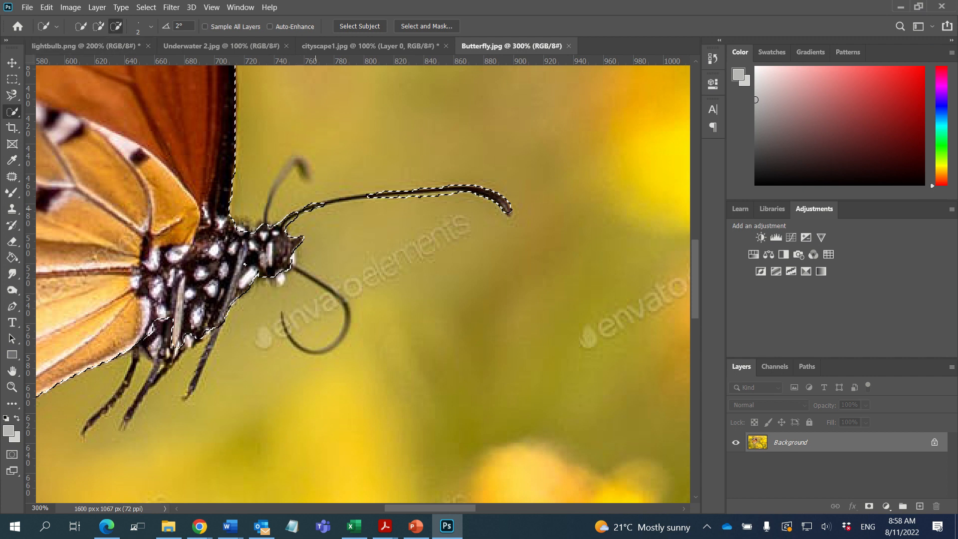
left_click_drag(316, 205, 332, 202)
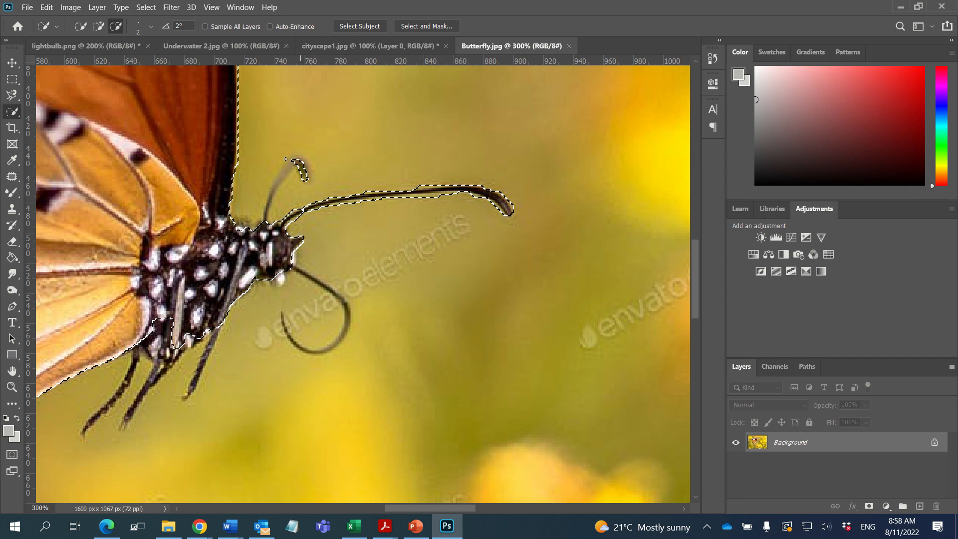
mouse_move(286, 159)
left_mouse_down()
mouse_move(264, 237)
mouse_move(270, 196)
mouse_move(301, 161)
mouse_move(309, 174)
mouse_move(251, 210)
left_mouse_up()
left_click(99, 26)
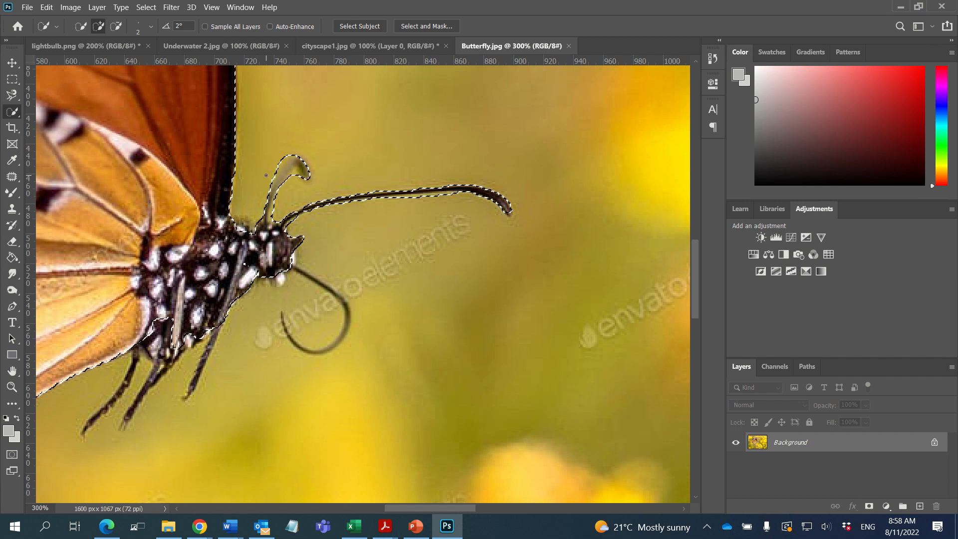
Subtract the butterfly's curled proboscis and its three legs from the background selection.
left_click(115, 26)
left_click_drag(293, 268, 304, 273)
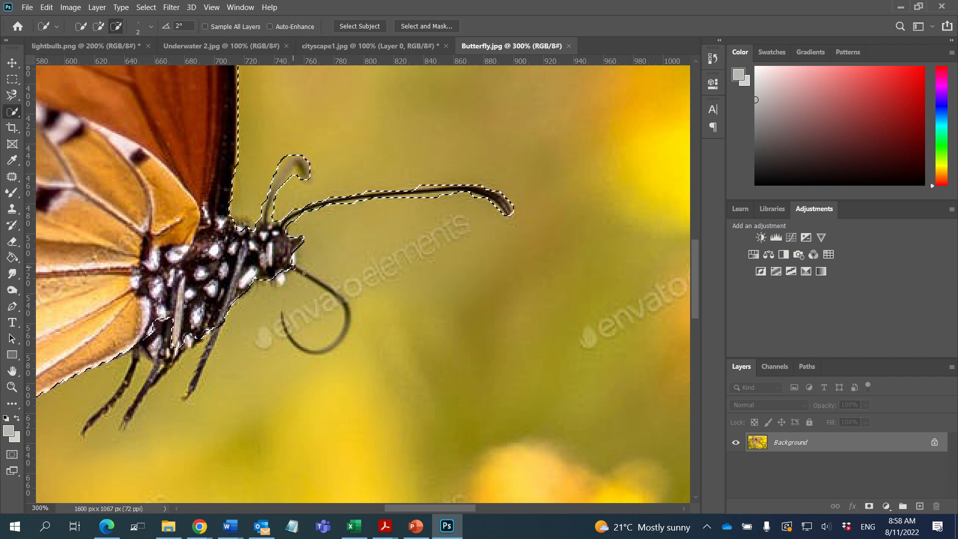
left_click_drag(351, 313, 340, 340)
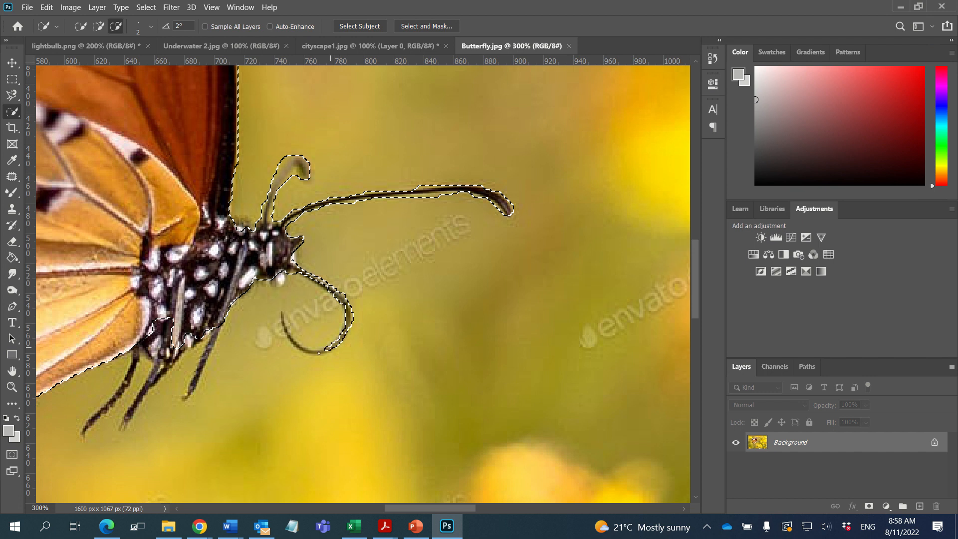
left_click_drag(285, 324, 282, 313)
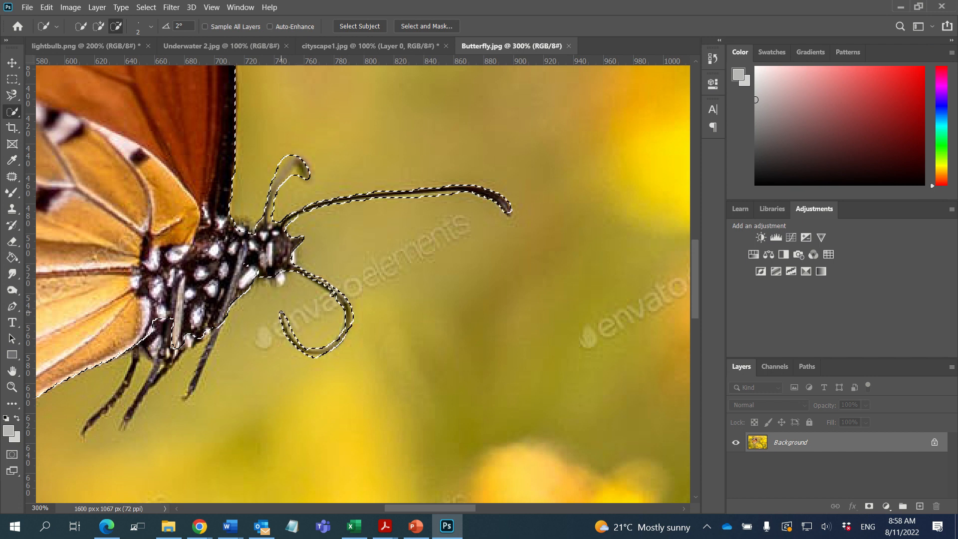
mouse_move(220, 324)
left_mouse_down()
mouse_move(188, 397)
mouse_move(170, 363)
mouse_move(153, 373)
mouse_move(128, 421)
mouse_move(170, 363)
left_mouse_up()
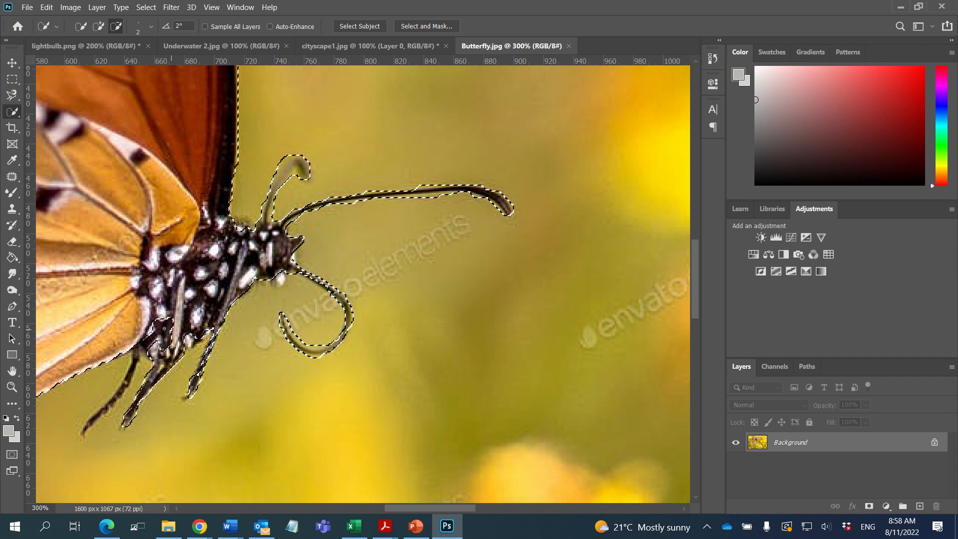
left_click_drag(164, 329, 109, 407)
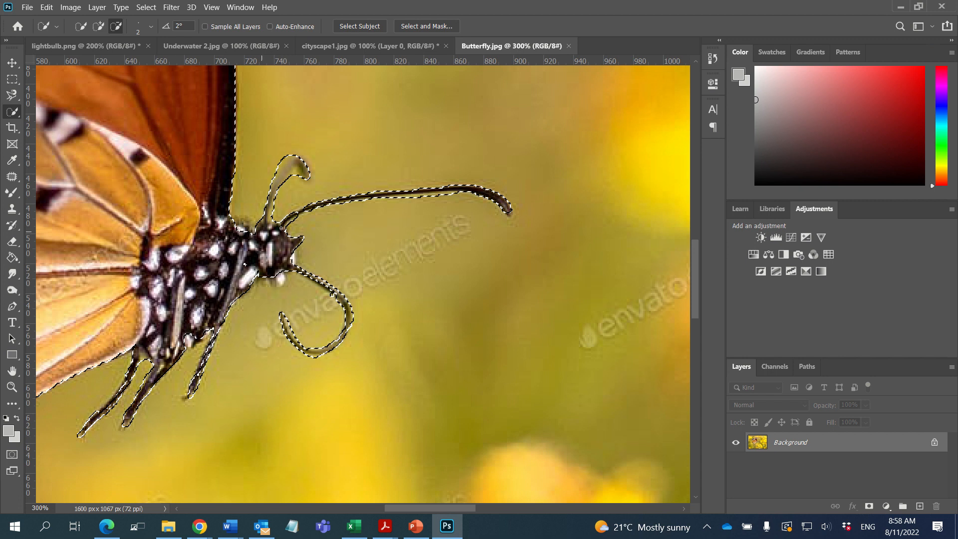
Unlock the Background layer and delete the selected flower background around the butterfly, clearing the selection.
key("ctrl+minus")
key("ctrl+minus")
key("ctrl+minus")
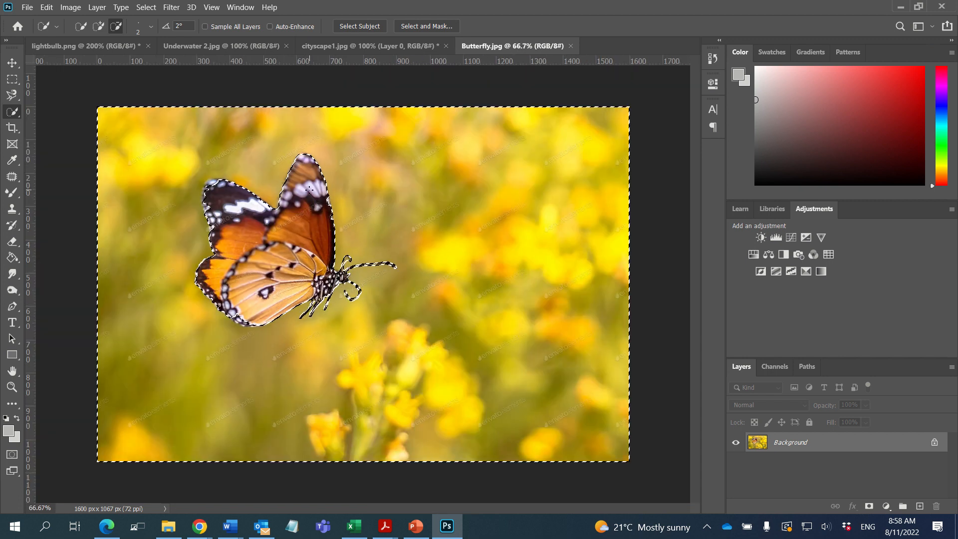
key("shift+F5")
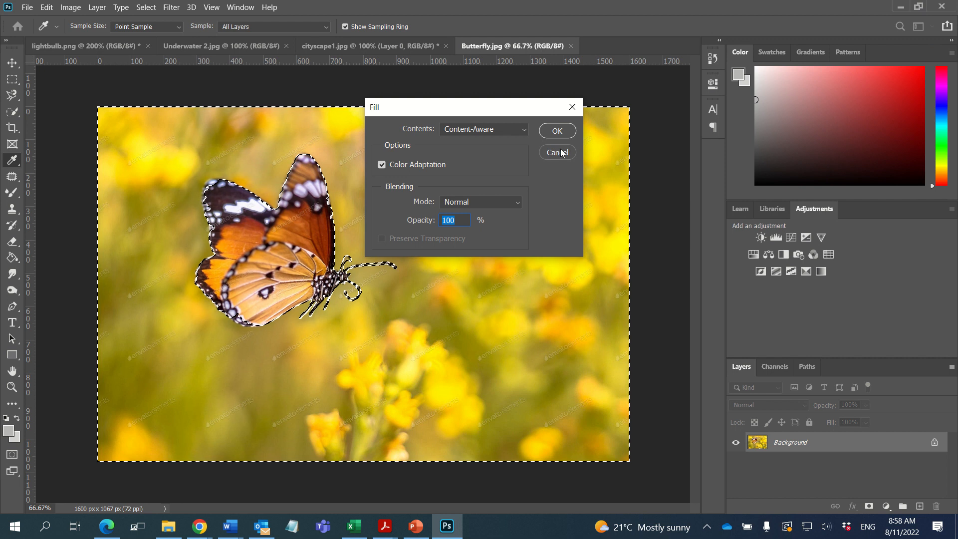
left_click(561, 153)
left_click(936, 444)
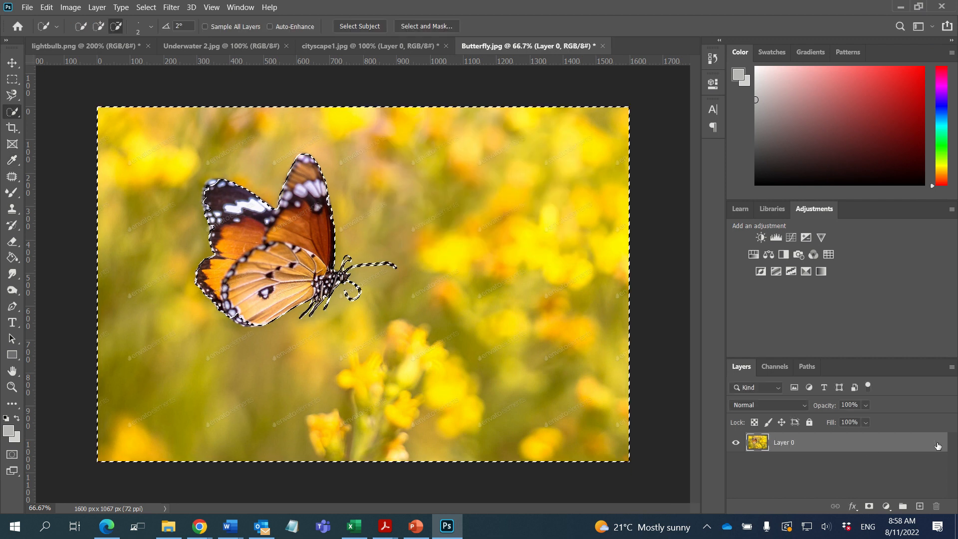
key("Delete")
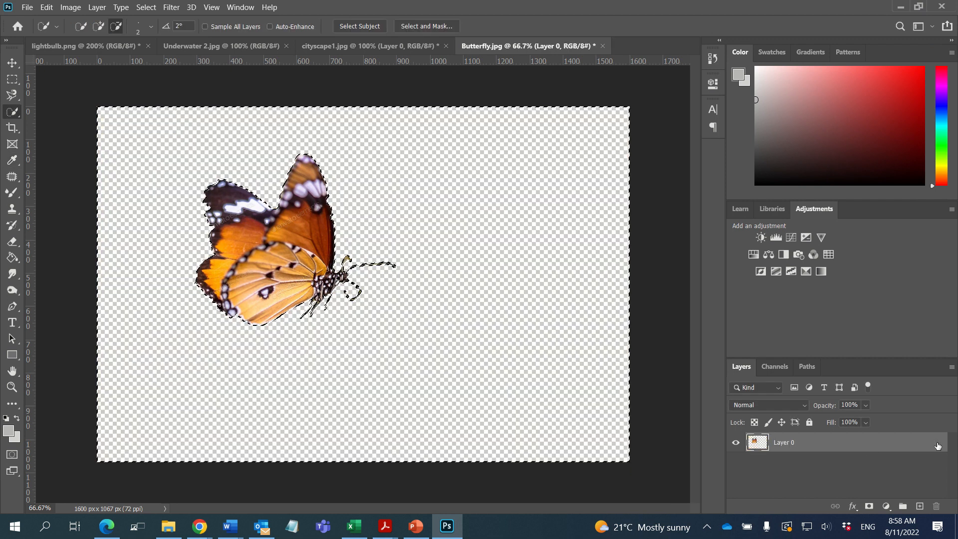
key("ctrl+d")
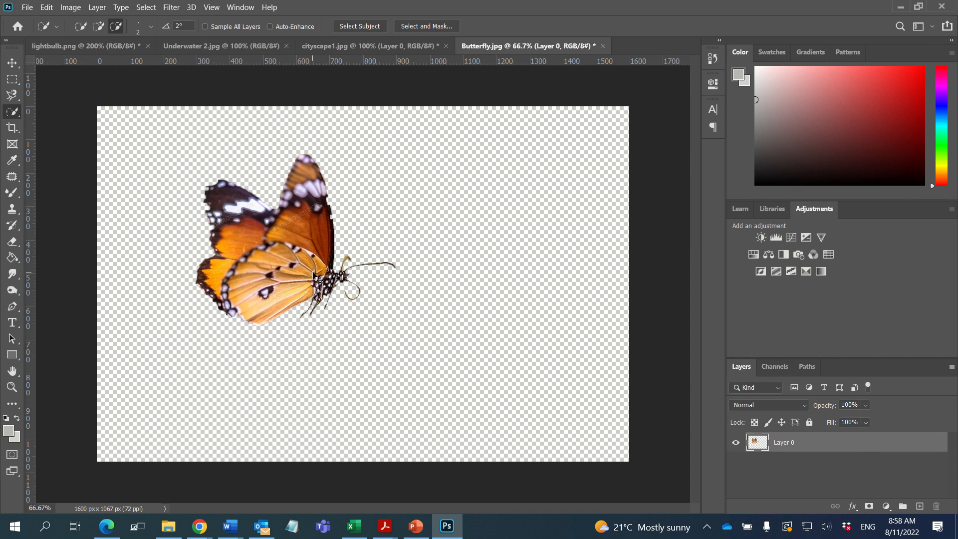
Copy the cut-out butterfly layer into the lightbulb.png document using the Move tool.
scroll(314, 276, "up", 4)
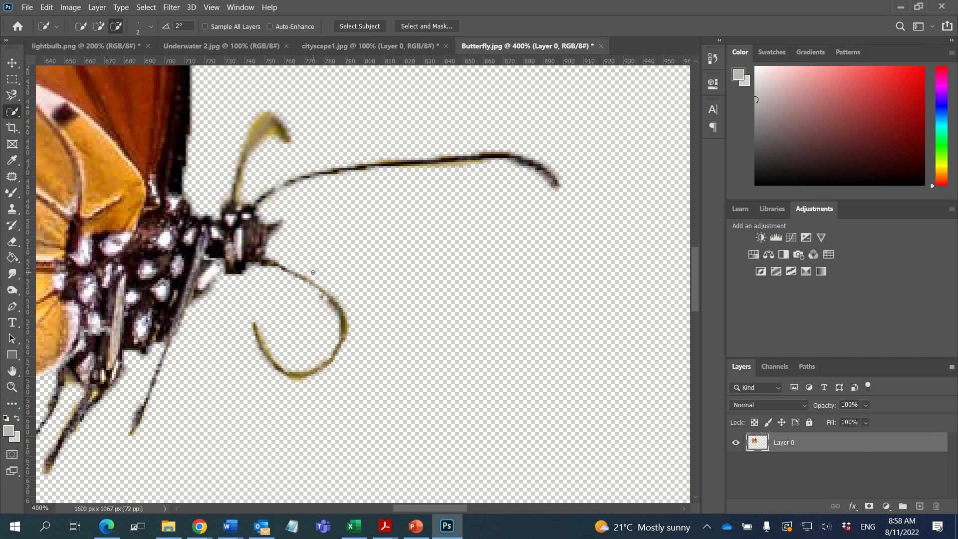
scroll(315, 276, "down", 4)
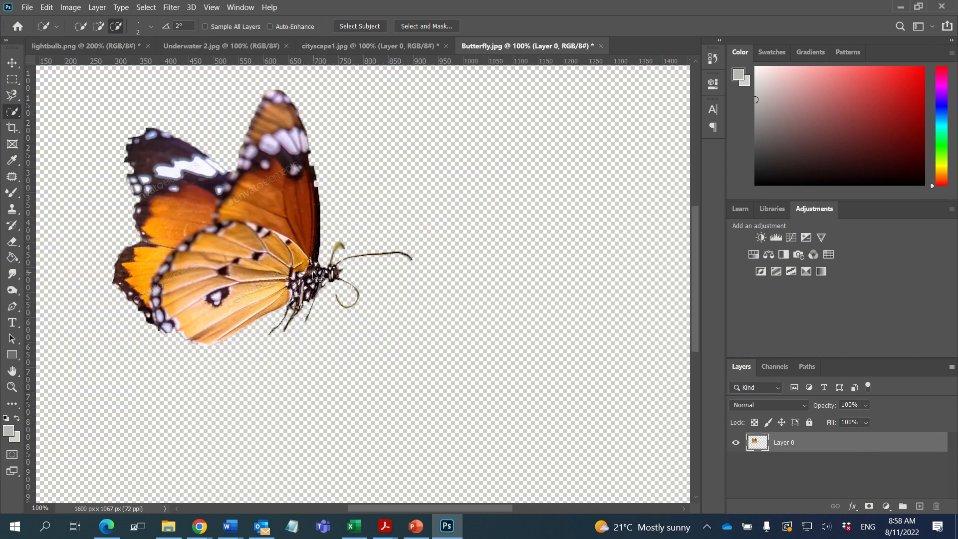
scroll(314, 276, "down", 1)
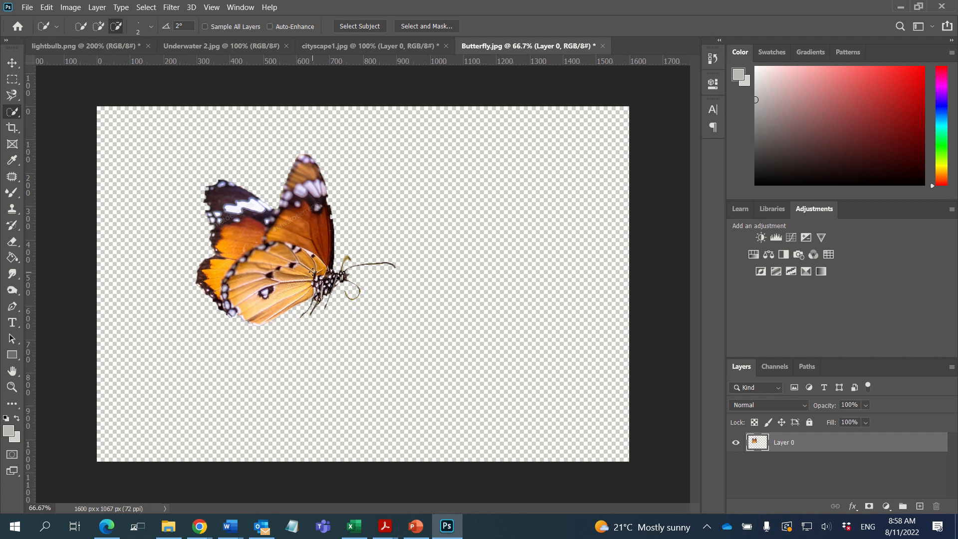
left_click(12, 63)
left_click_drag(802, 442, 484, 295)
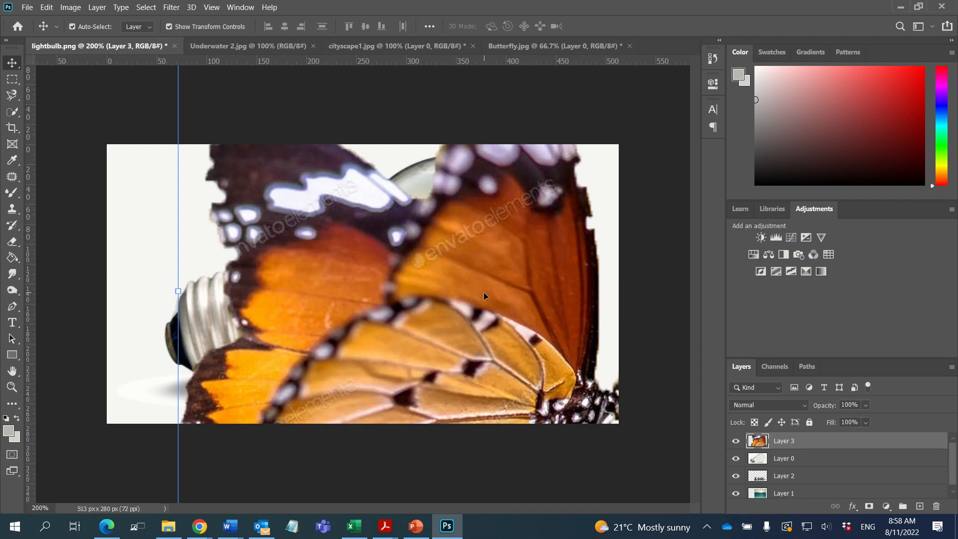
Scale the butterfly down proportionally to 7.24% so it fits within the bulb's underwater scene.
key("ctrl+minus")
key("ctrl+minus")
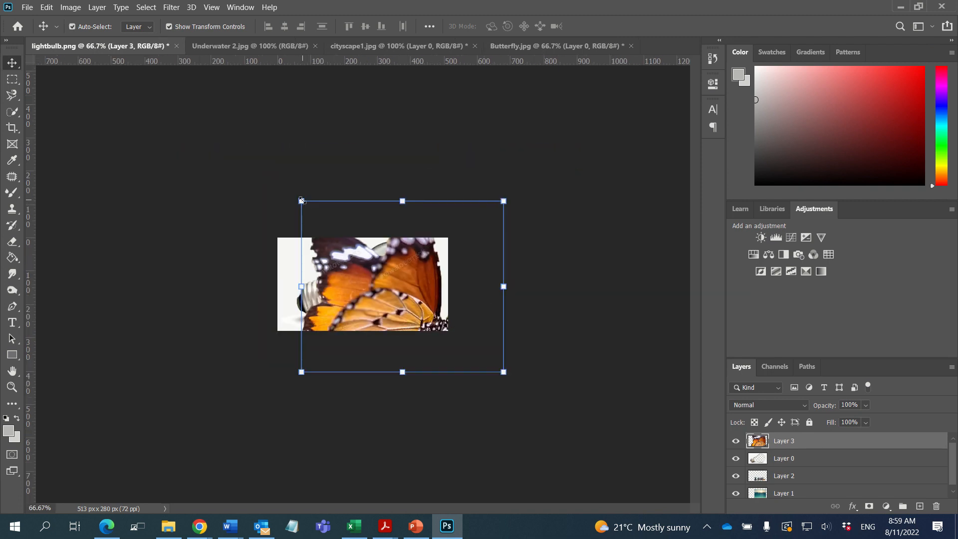
left_click_drag(302, 200, 365, 287)
key("ctrl+plus")
key("ctrl+plus")
key("ctrl+plus")
key("ctrl+plus")
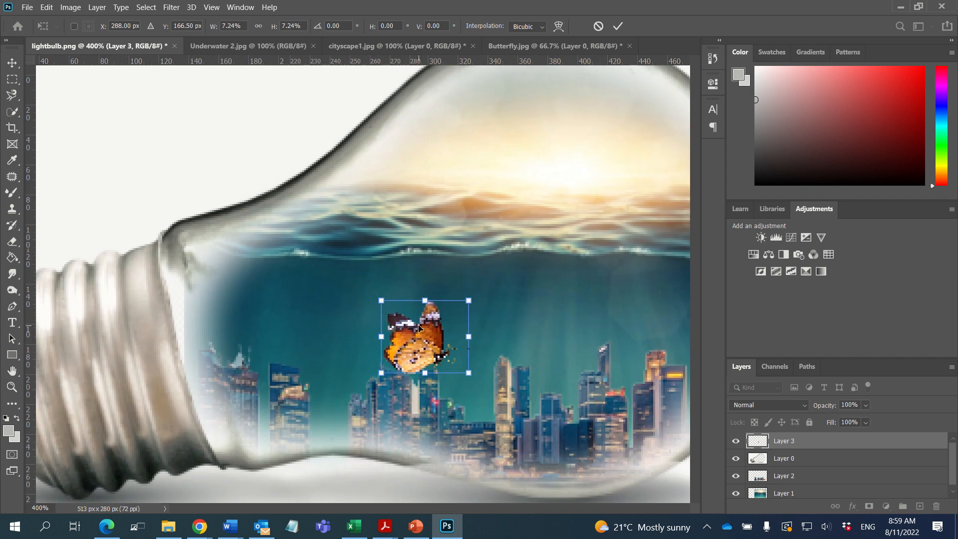
Shrink the butterfly slightly more in the water above the skyline, apply the transform and deselect all layers.
key("ctrl+minus")
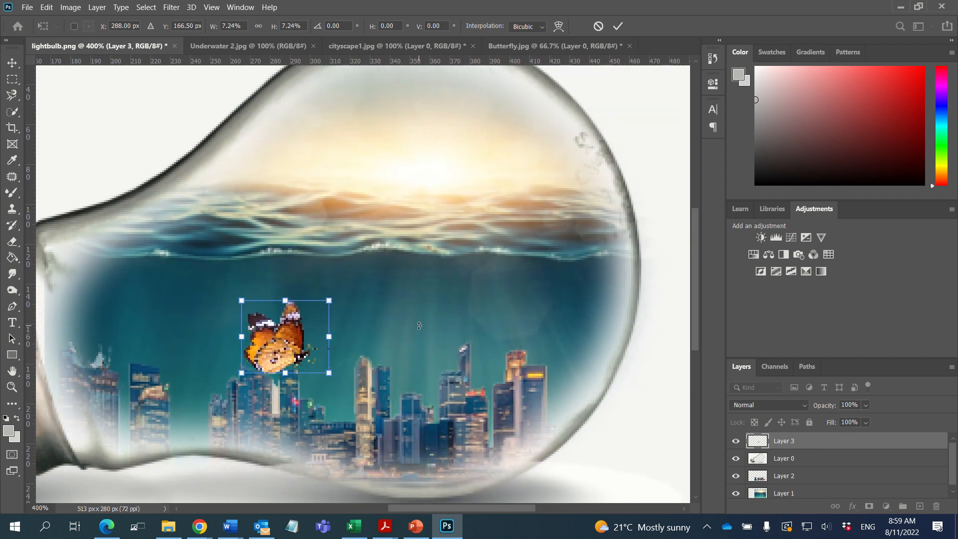
key("ctrl+minus")
key("ctrl+plus")
mouse_move(289, 299)
left_mouse_down()
mouse_move(252, 279)
mouse_move(294, 285)
left_mouse_up()
key("Return")
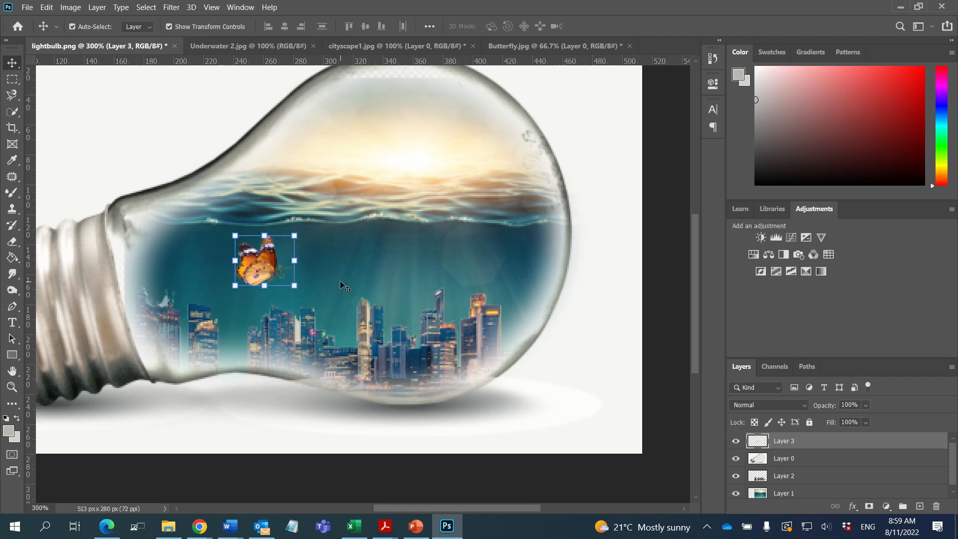
left_click(619, 373)
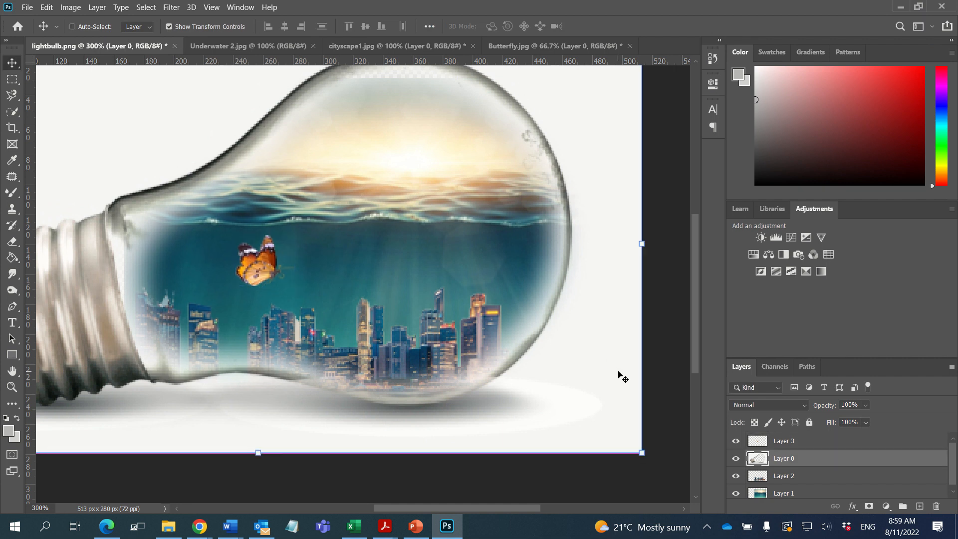
key("ctrl+minus")
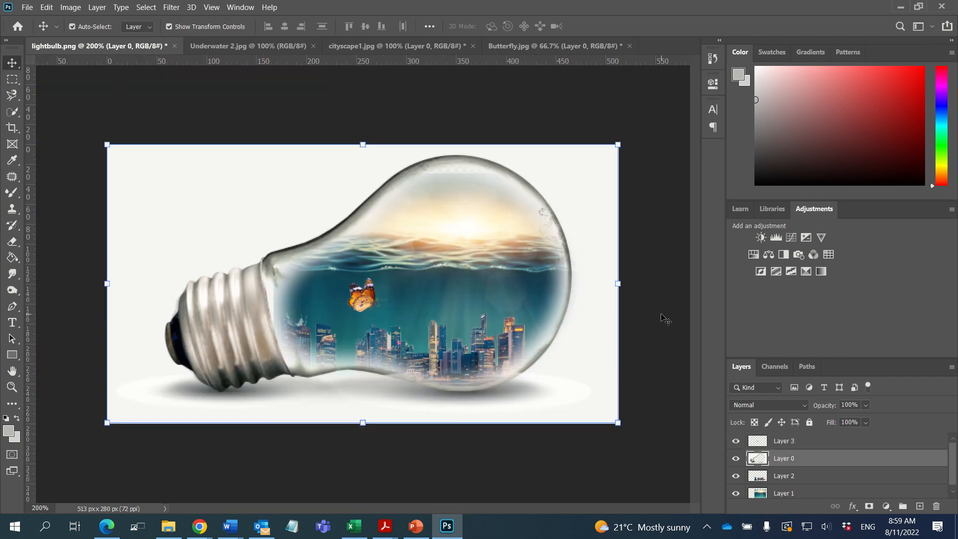
left_click(682, 318)
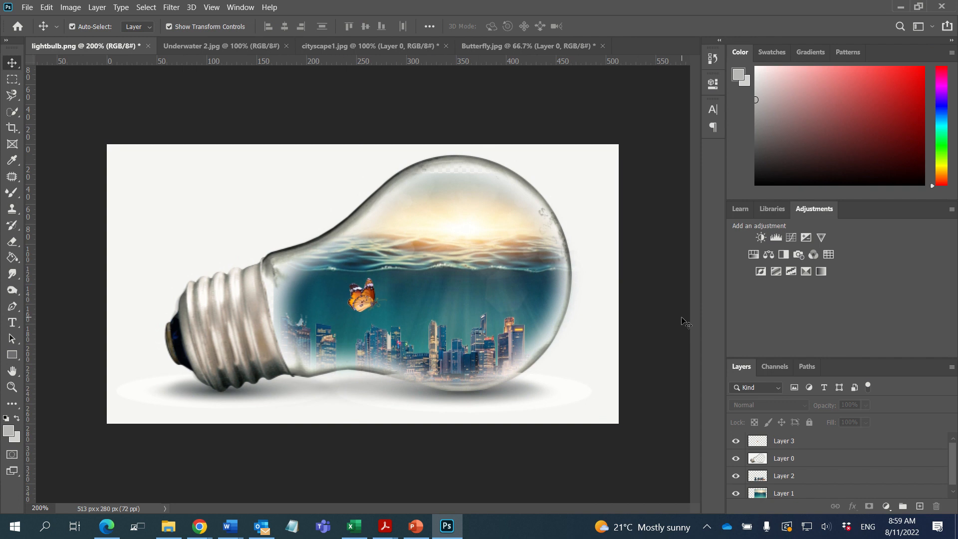